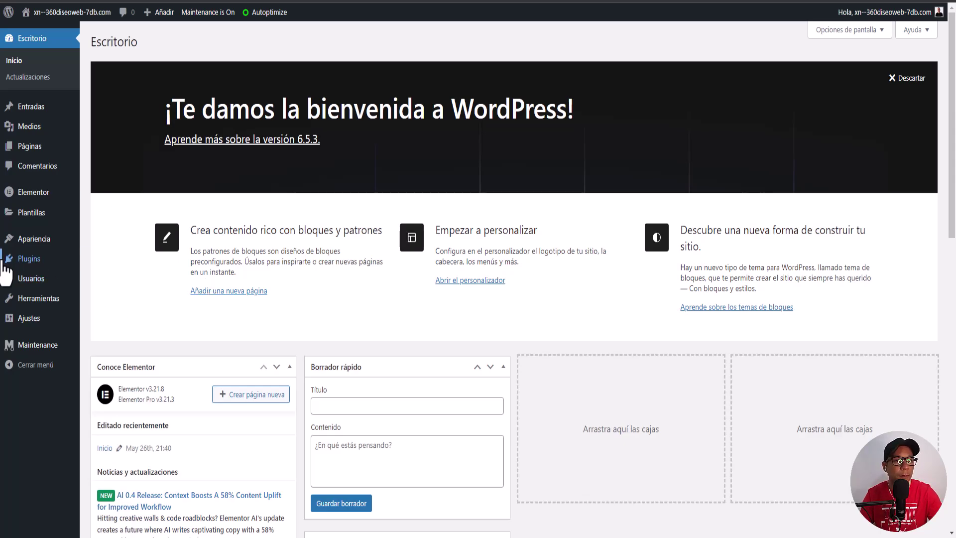
Step: Find 'elementskit' under Añadir nuevo plugin, then install and activate ElementsKit
mouse_move(20, 266)
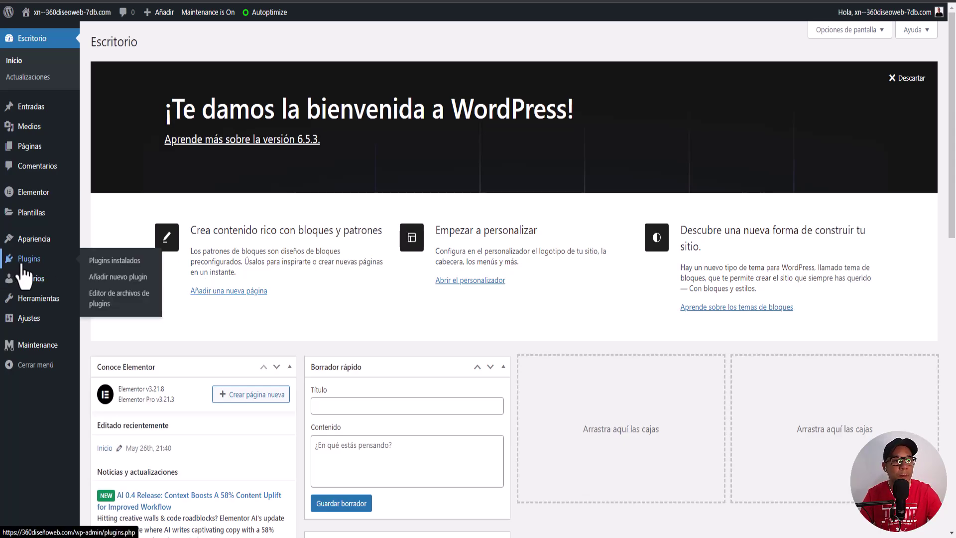
left_click(22, 266)
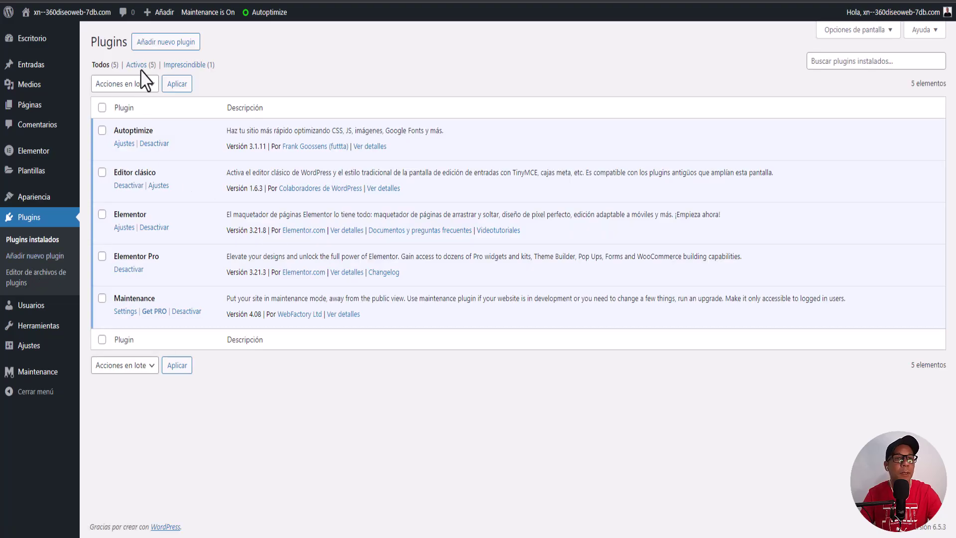
left_click(164, 50)
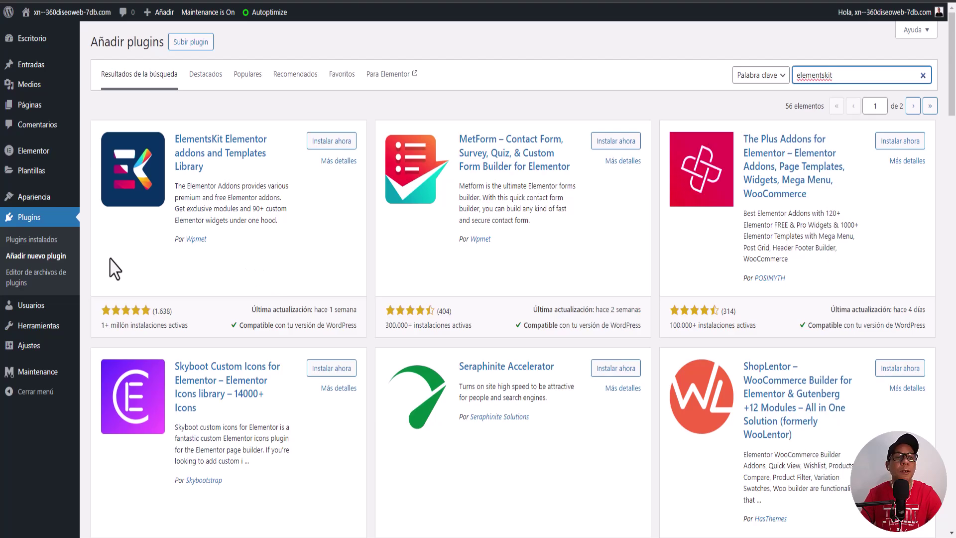
left_click(321, 142)
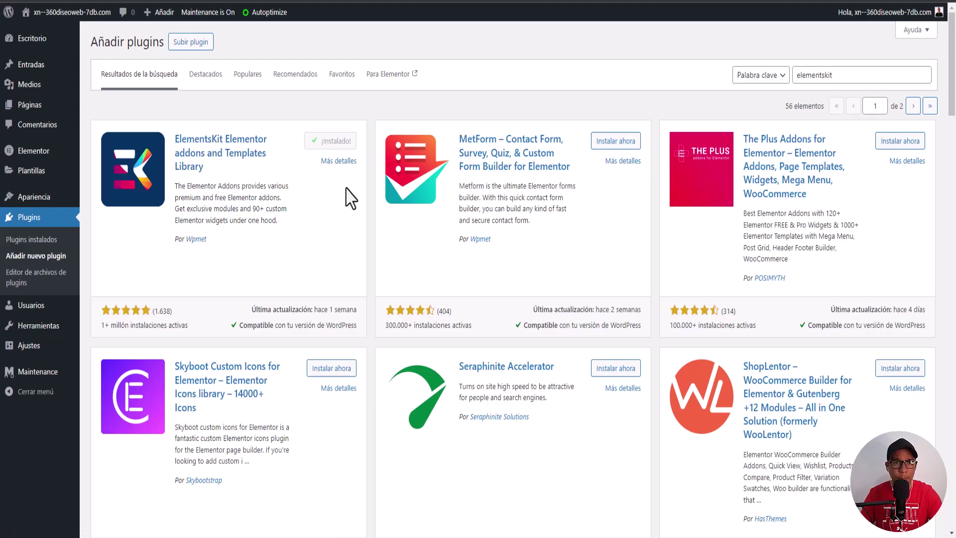
left_click(339, 144)
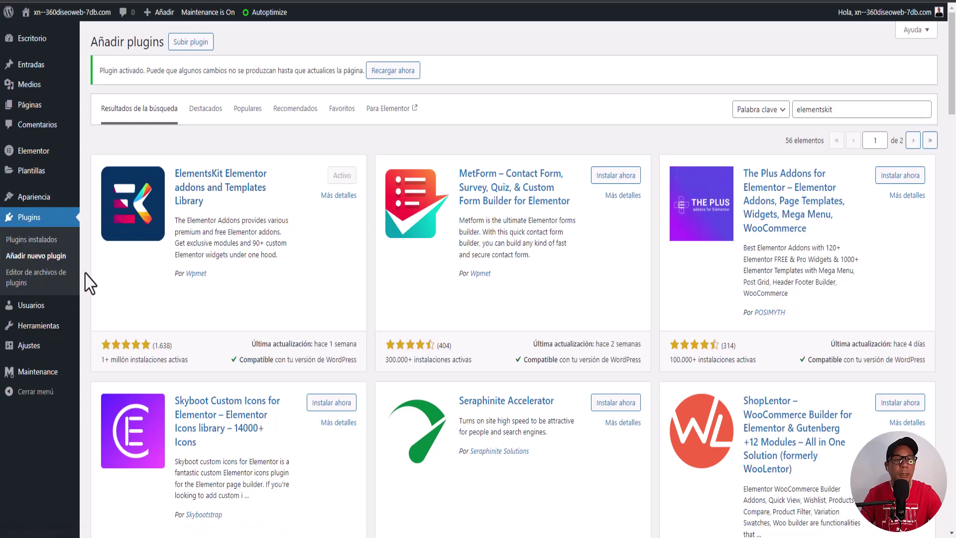
Step: Return to the installed plugins list, which shows ElementsKit Lite 3.1.4 active
left_click(30, 219)
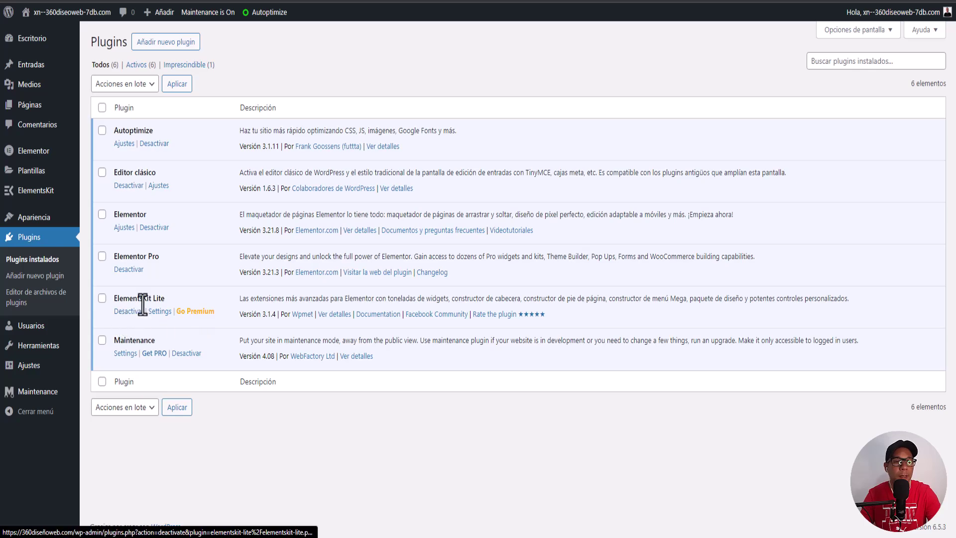
mouse_move(35, 222)
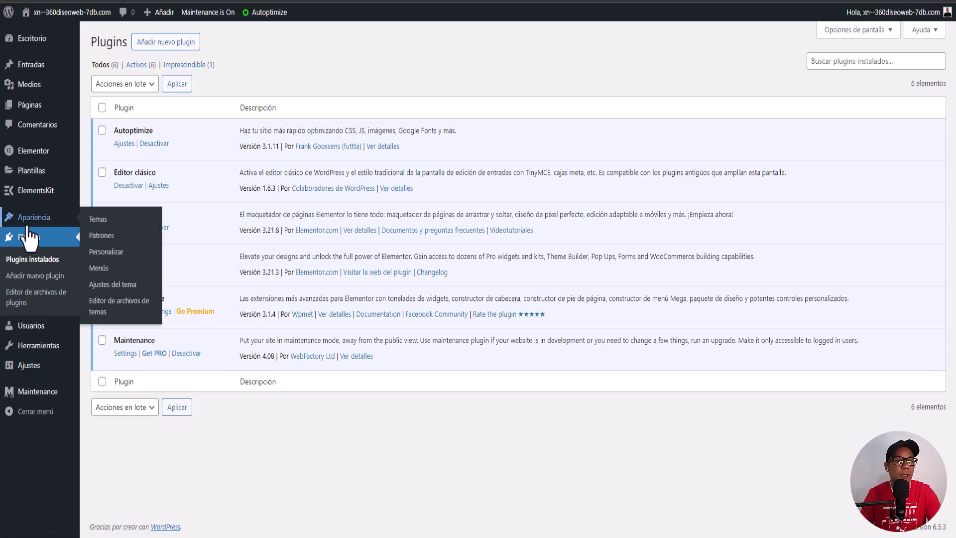
Step: Save the Inicio menu under Apariencia > Menús, then start a new menu named Megamenu
left_click(103, 269)
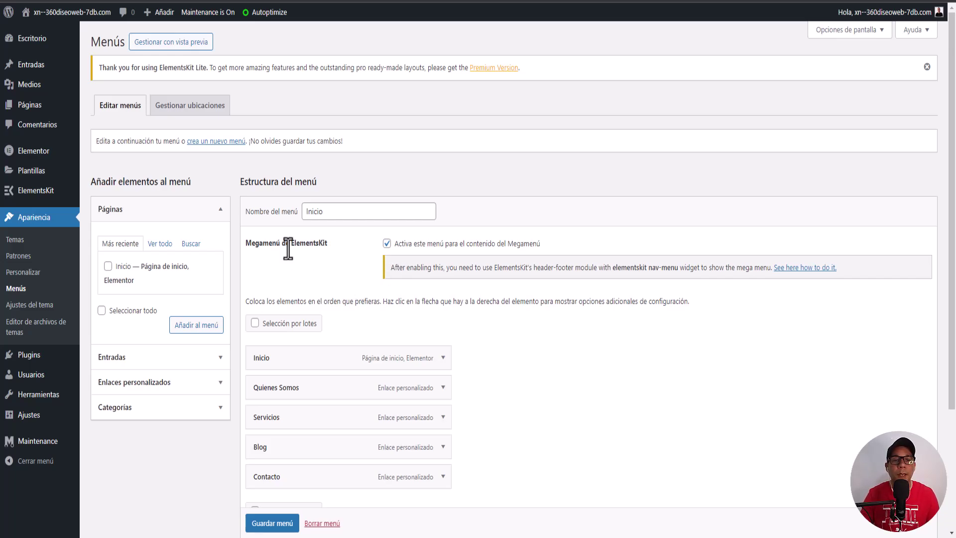
left_click(387, 243)
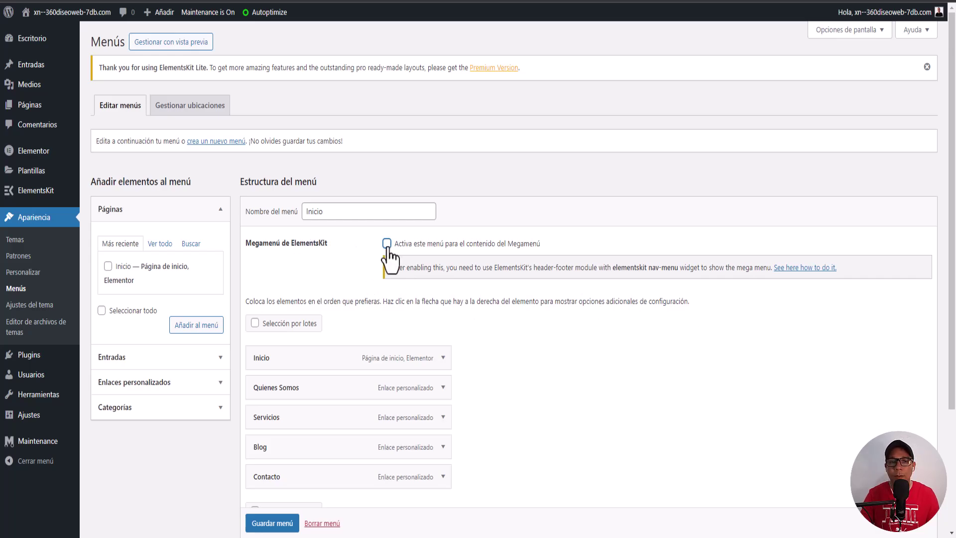
left_click(208, 143)
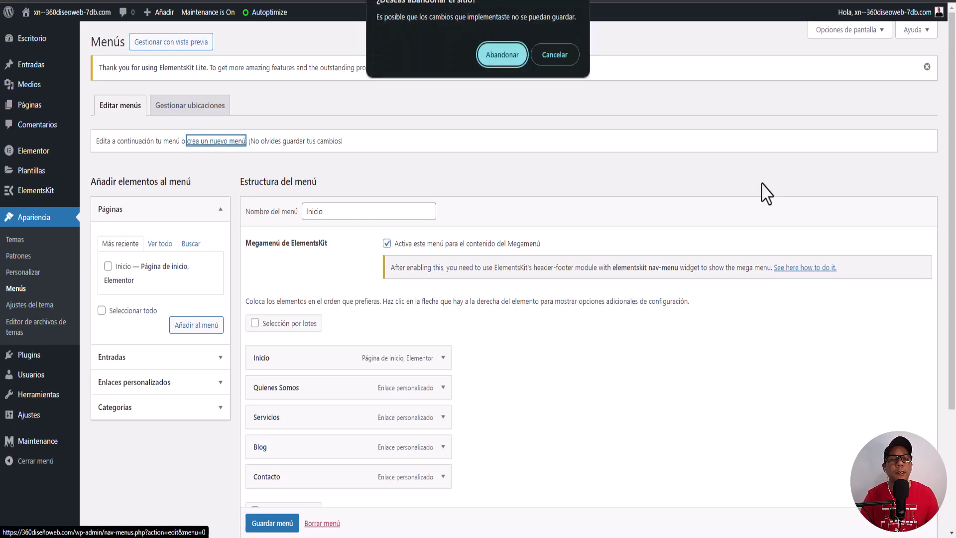
left_click(554, 54)
scroll(279, 526, "down", 1)
left_click(279, 525)
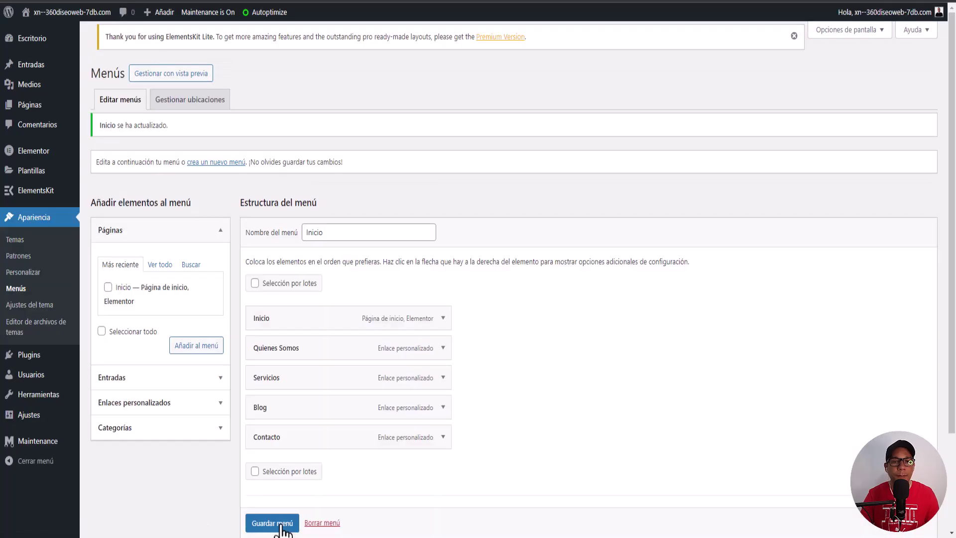
left_click(204, 175)
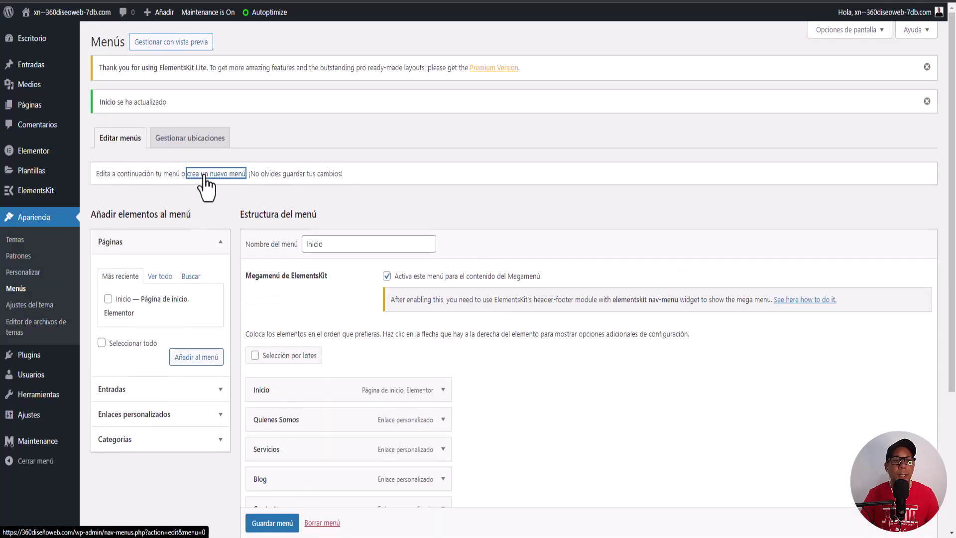
left_click(342, 211)
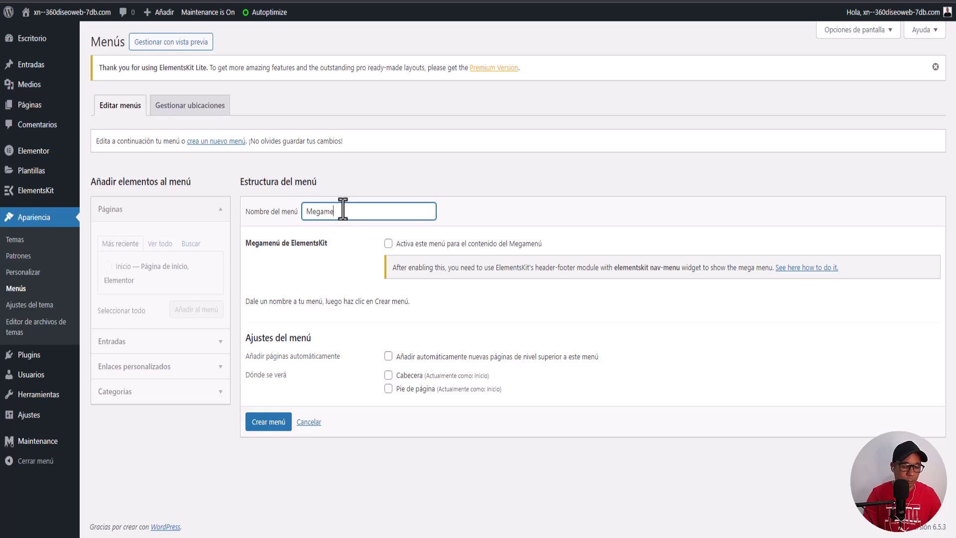
Step: Create the Megamenu menu with mega menu content enabled and add the Inicio page
left_click(389, 244)
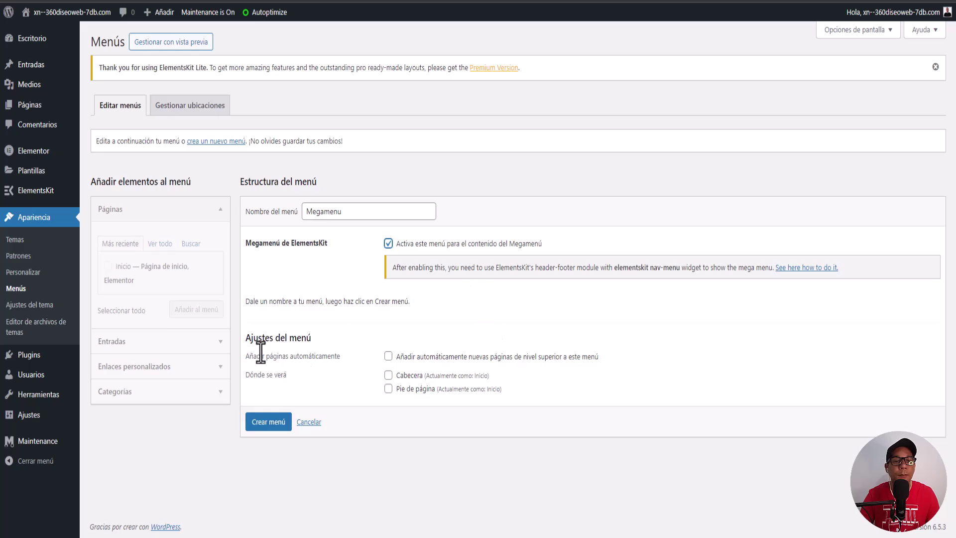
left_click(270, 423)
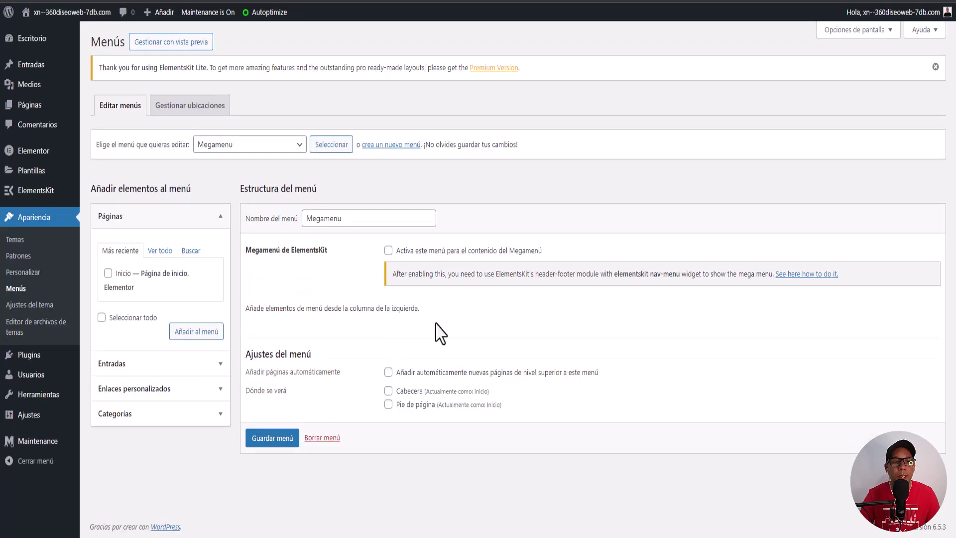
left_click(107, 273)
left_click(188, 335)
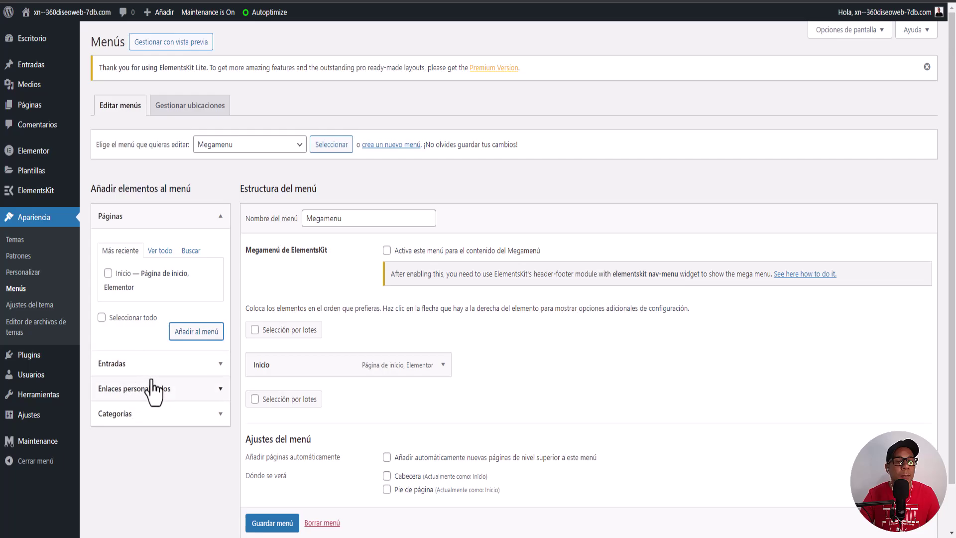
Step: Add custom links Servicios and Contacto, both with URL #
left_click(135, 389)
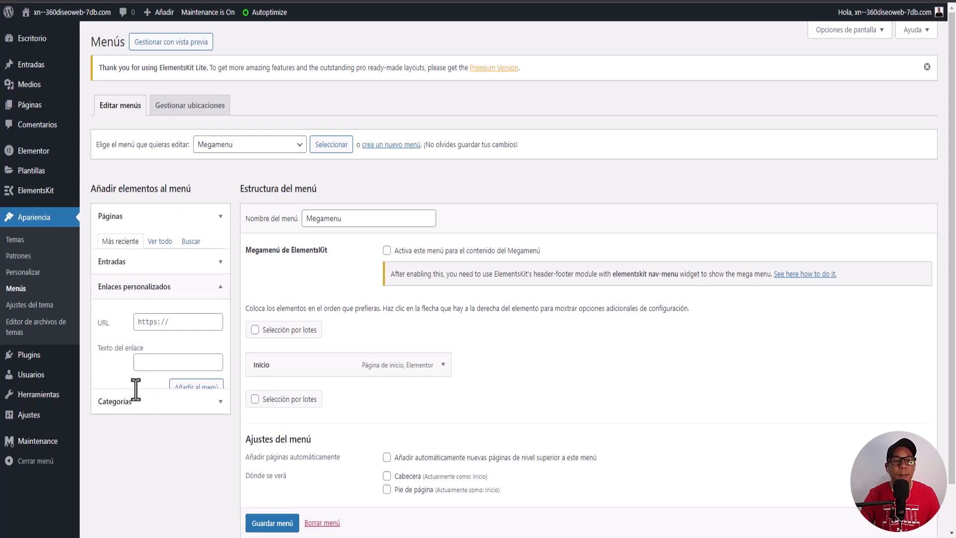
left_click(161, 305)
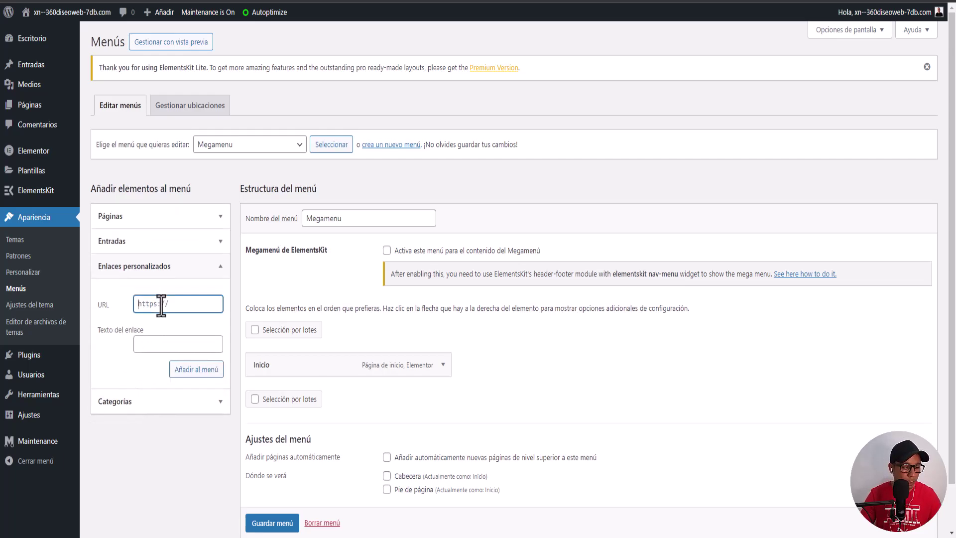
type("#")
left_click(164, 344)
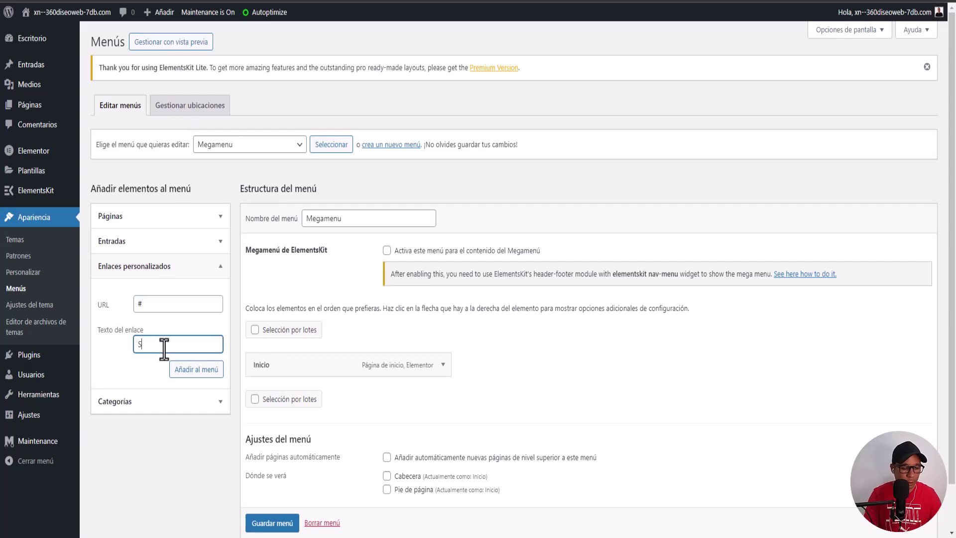
type("Servicios")
left_click(192, 373)
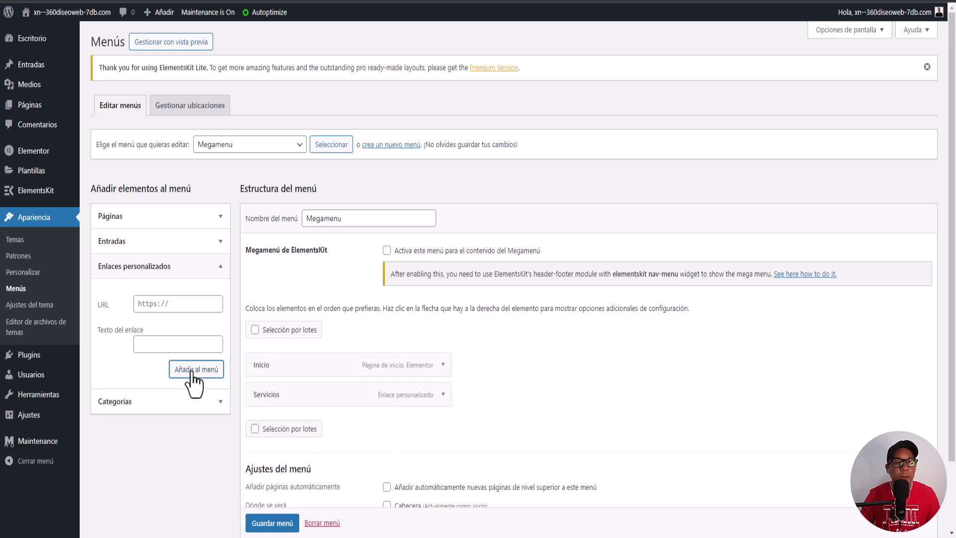
left_click(155, 310)
type("#")
left_click(155, 345)
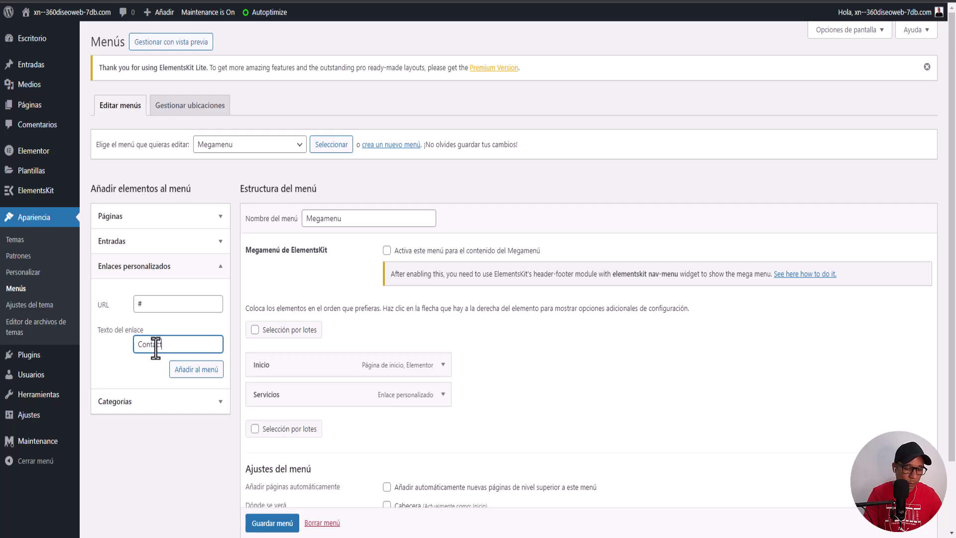
left_click(188, 373)
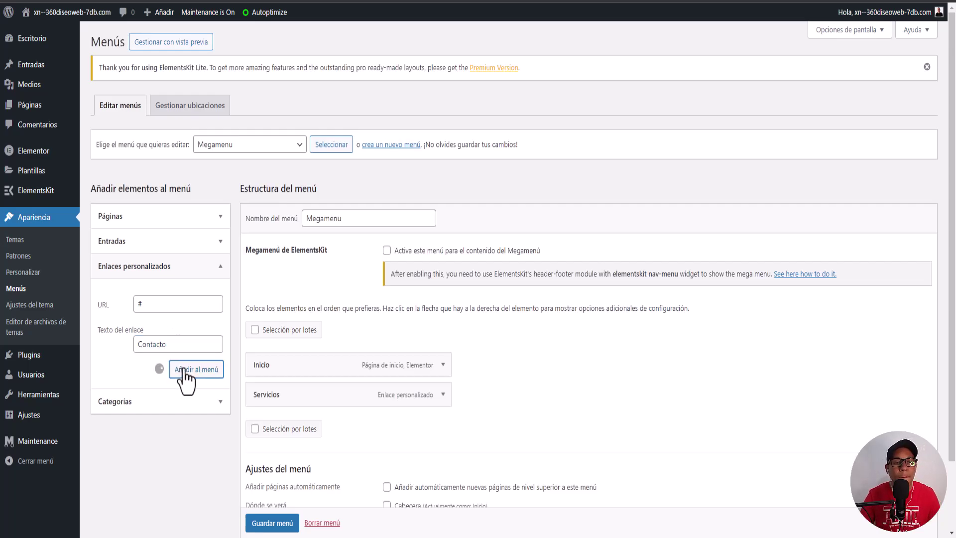
Step: Save the Megamenu menu and re-tick its ElementsKit mega menu option
scroll(409, 402, "down", 2)
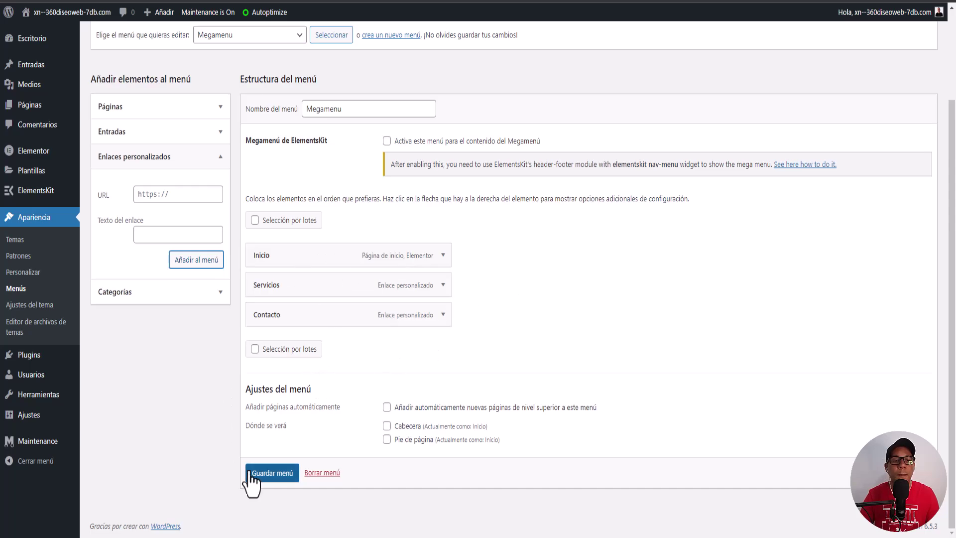
left_click(269, 474)
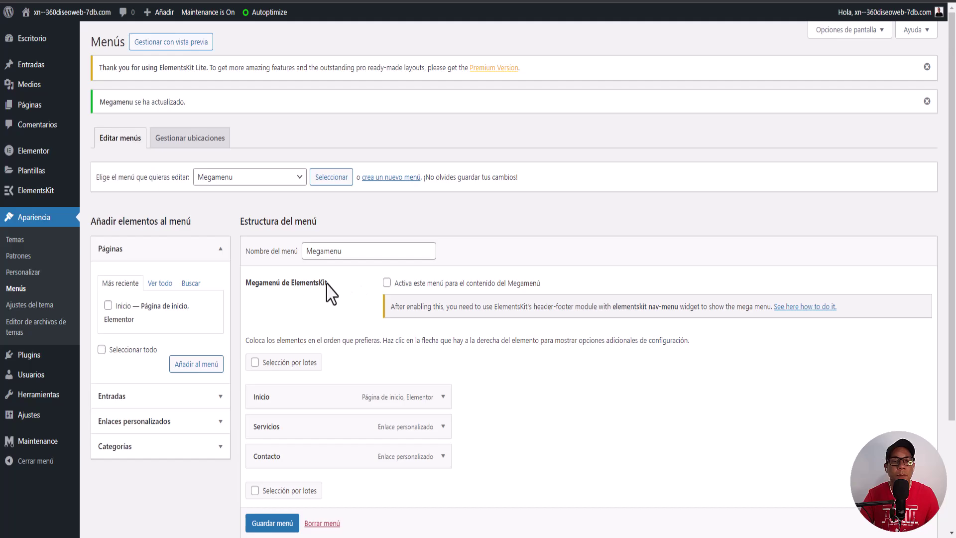
scroll(337, 329, "down", 2)
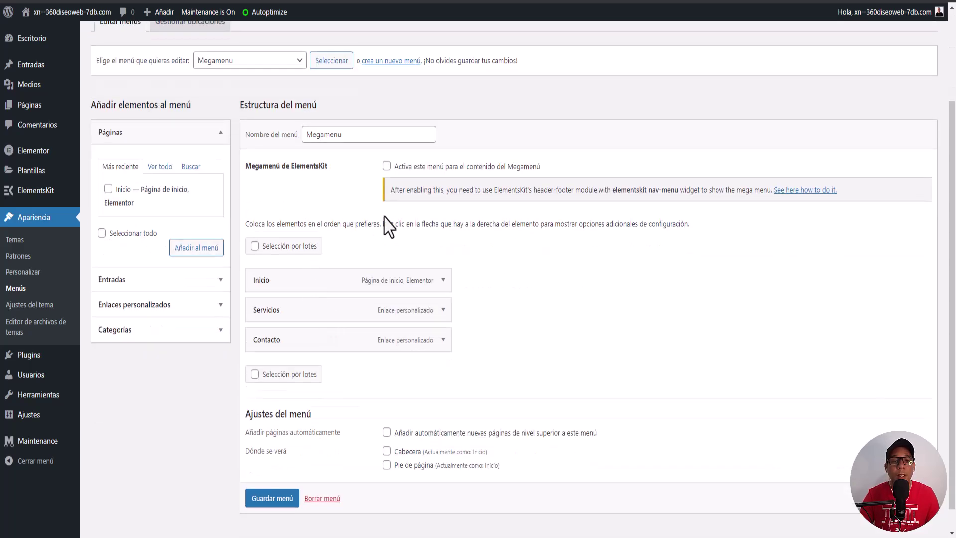
left_click(388, 165)
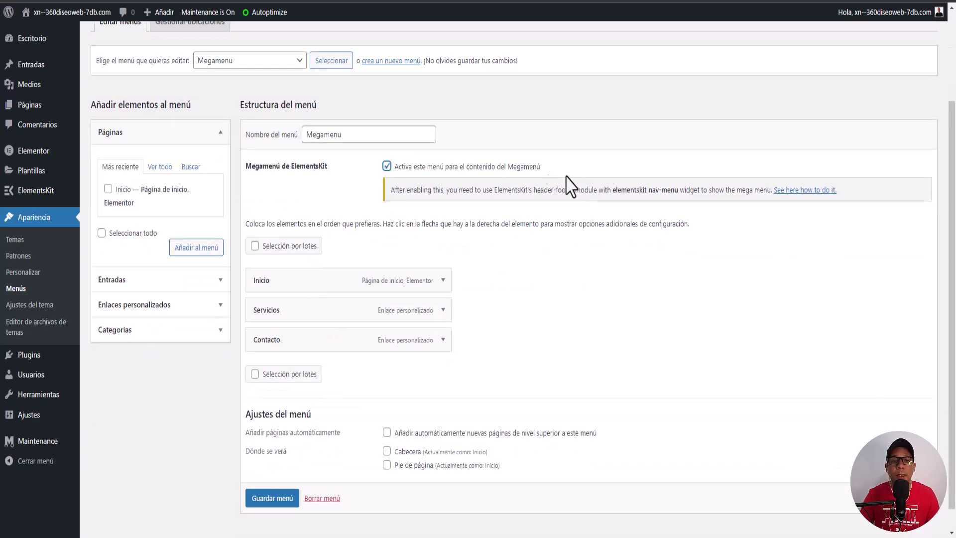
mouse_move(272, 347)
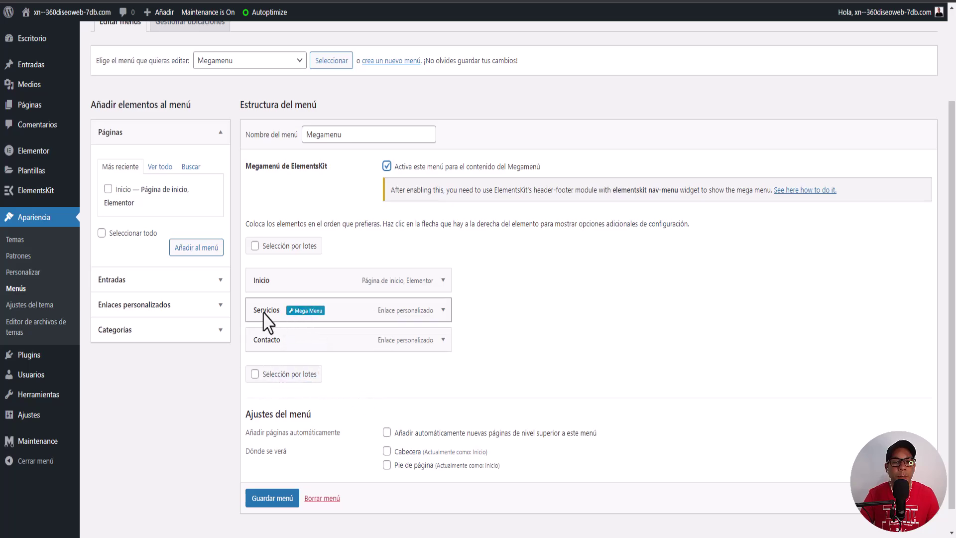
Step: Enable the item's mega menu and save it with Por defecto position and 750px custom width
left_click(305, 311)
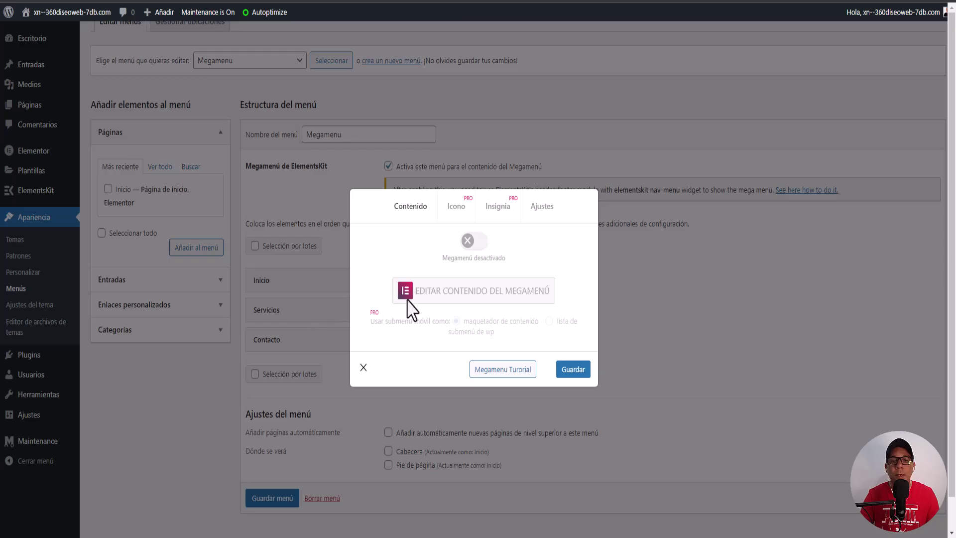
left_click(479, 243)
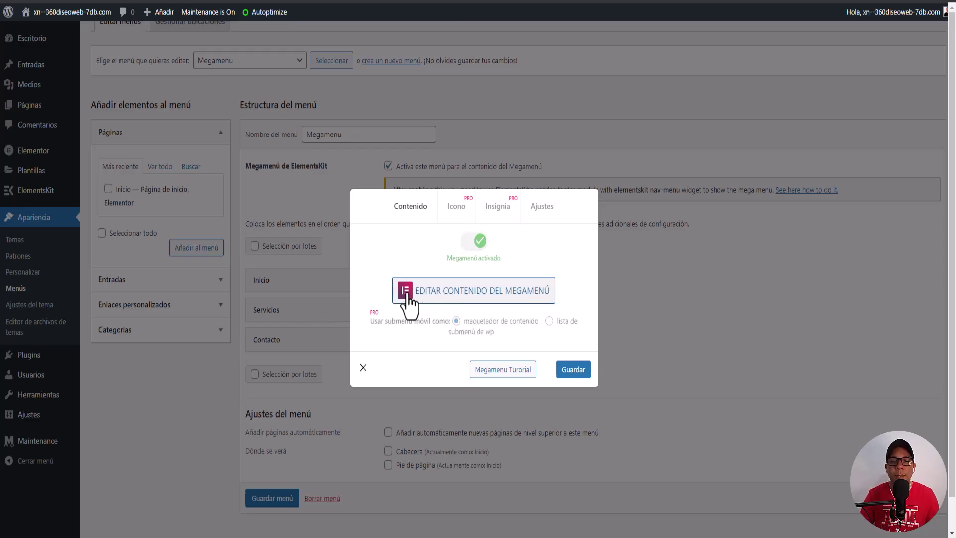
left_click(545, 207)
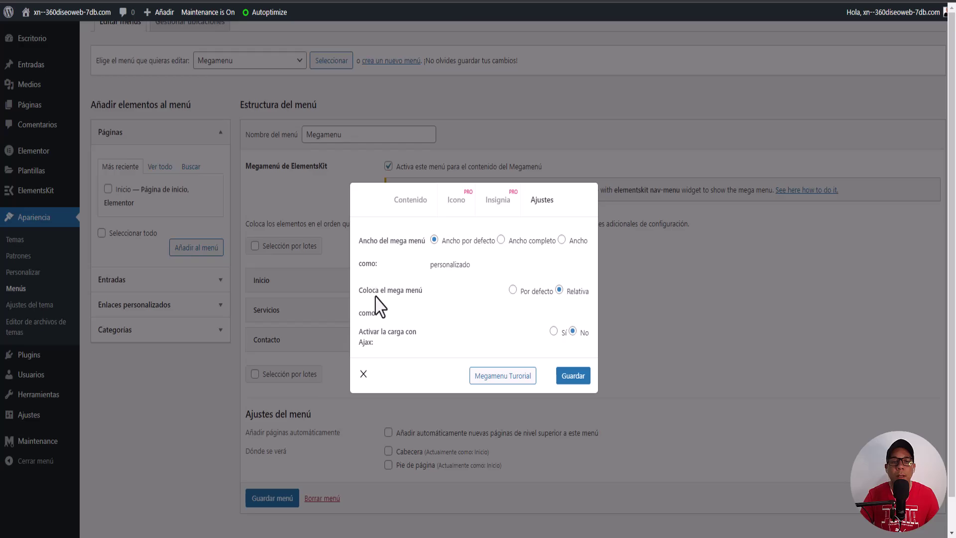
left_click(513, 290)
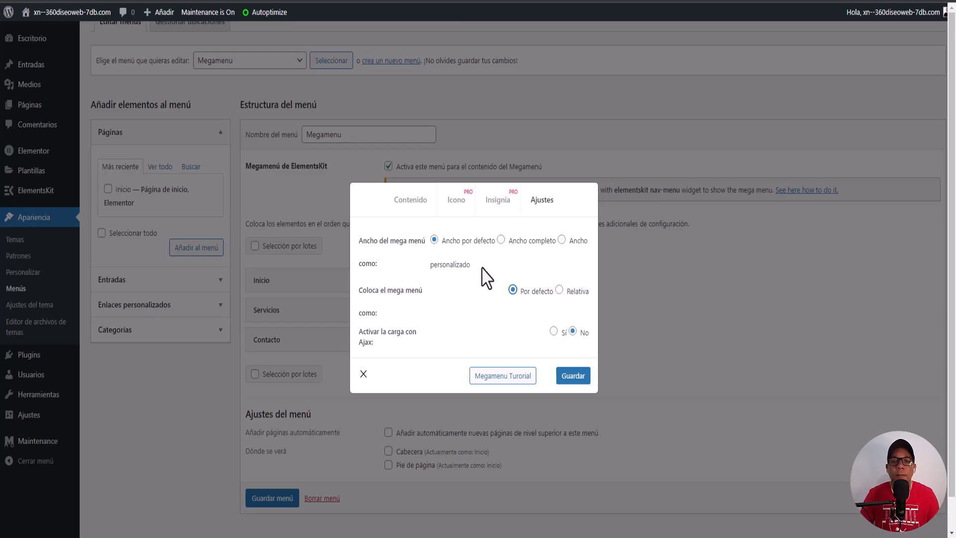
left_click(561, 239)
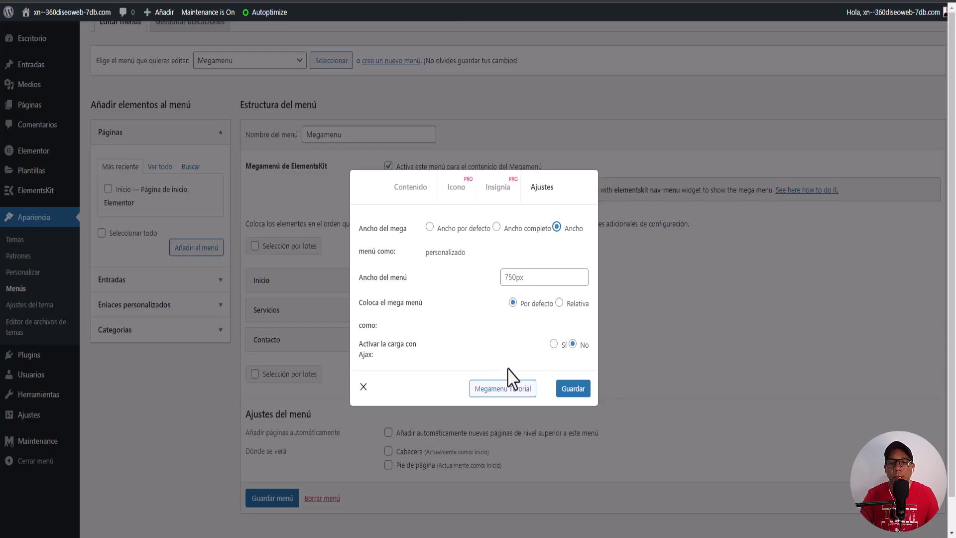
left_click(571, 393)
Step: Close the settings, then reopen the Contacto item's mega menu settings and switch it on
left_click(364, 386)
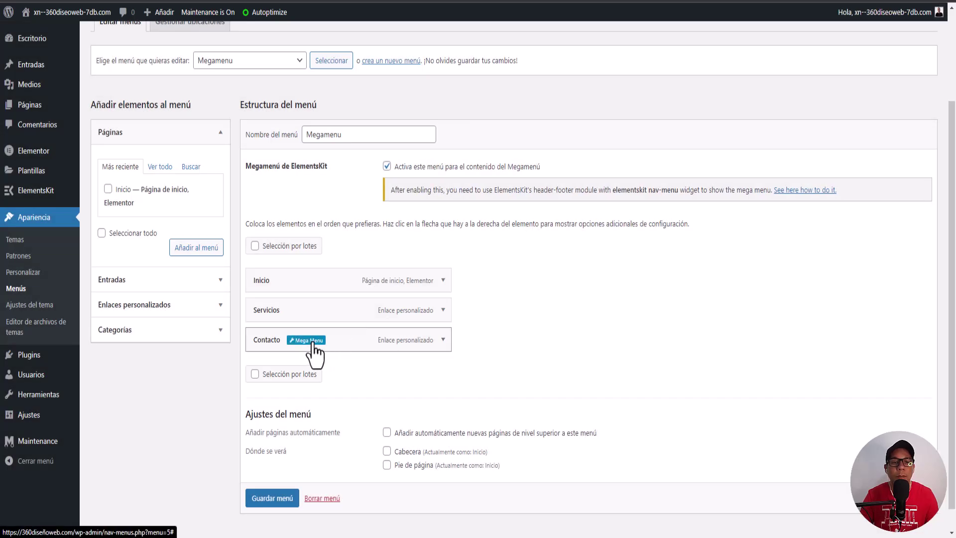
left_click(308, 340)
left_click(476, 241)
Step: Launch Elementor on the Contacto mega menu's empty content canvas
left_click(465, 293)
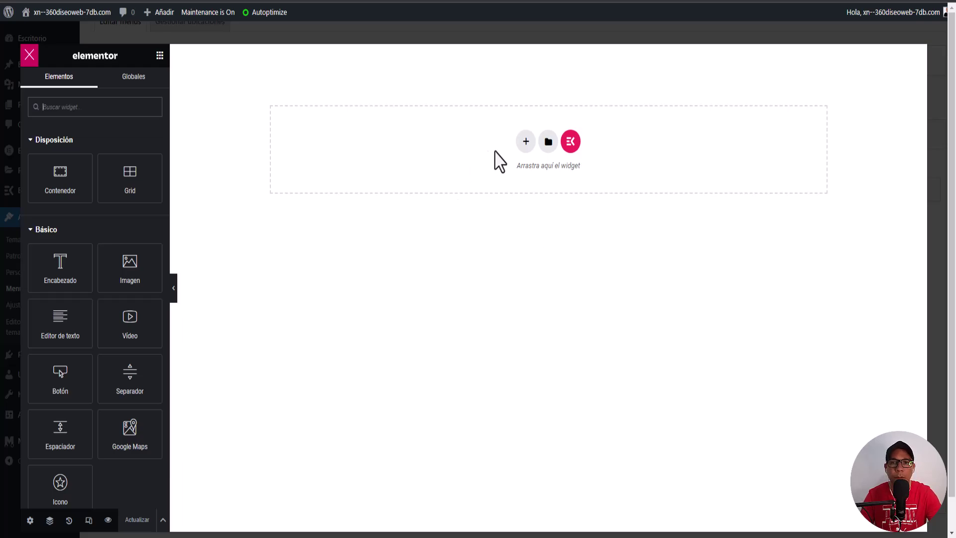
left_click(526, 143)
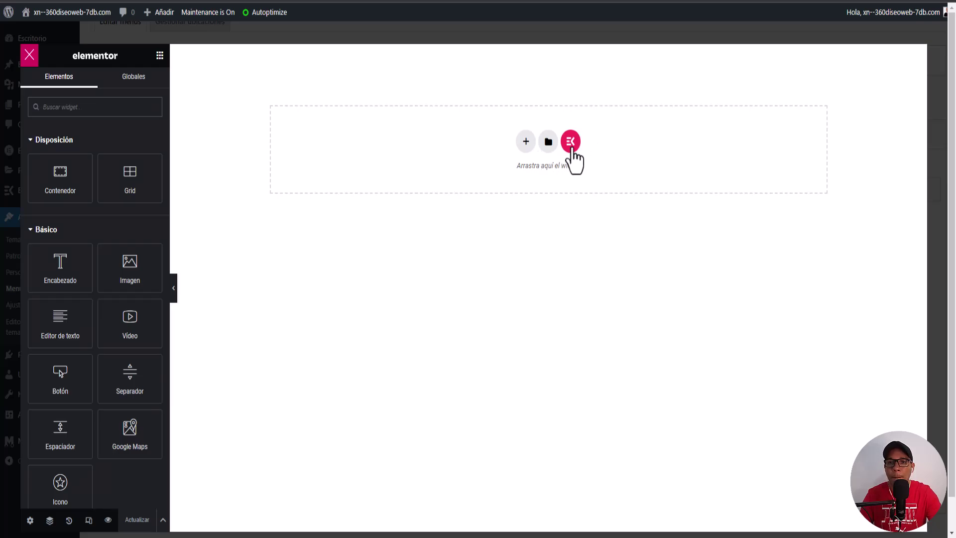
Step: Open the ElementsKit library and filter the Sections tab to the Megamenu category
left_click(571, 142)
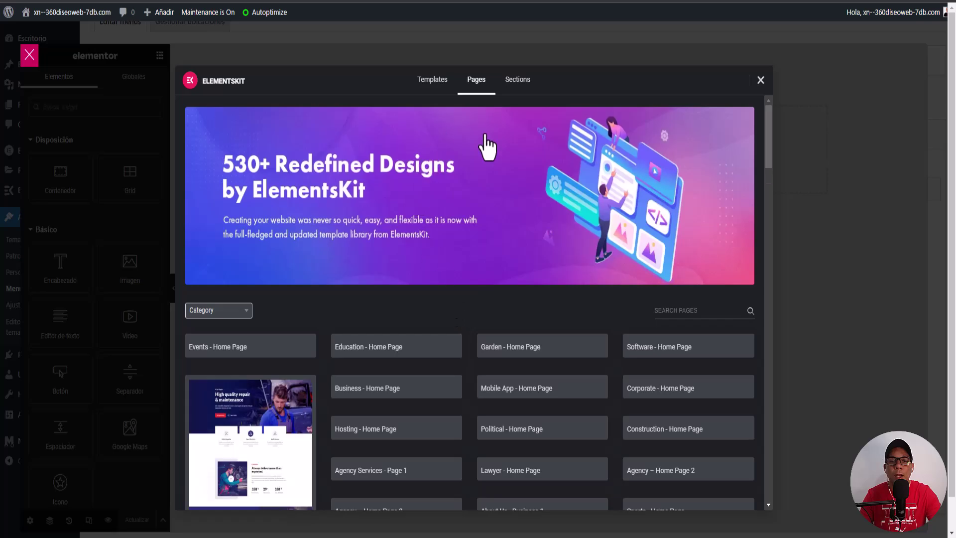
scroll(461, 324, "down", 15)
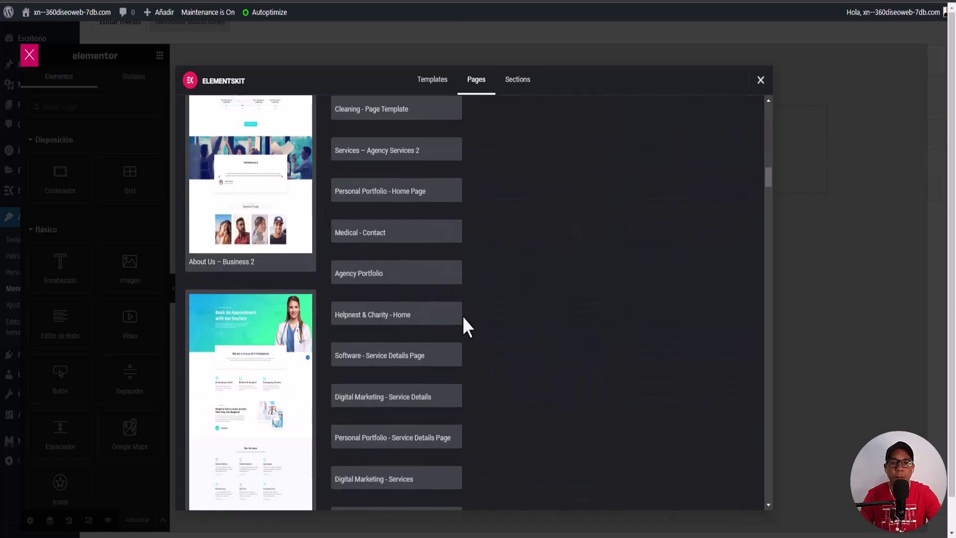
scroll(464, 321, "up", 15)
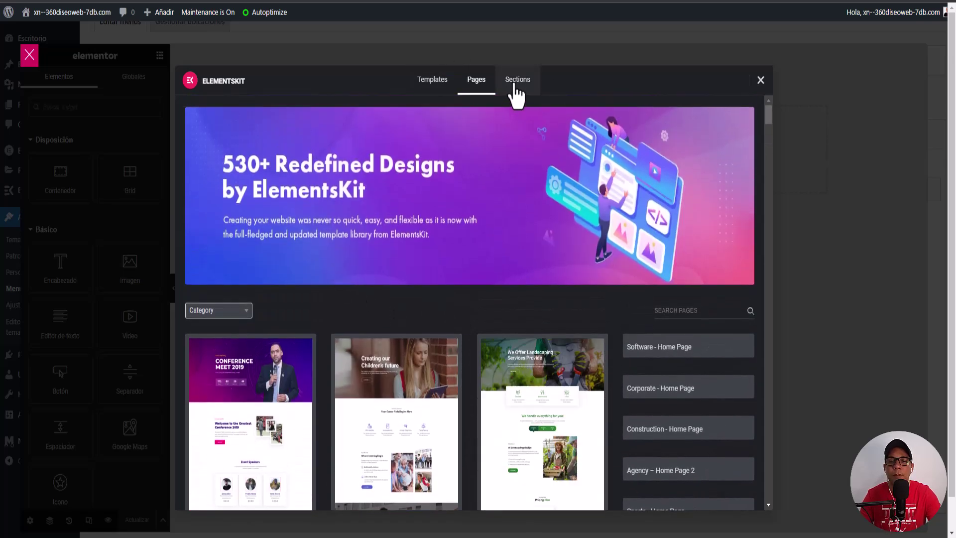
left_click(516, 94)
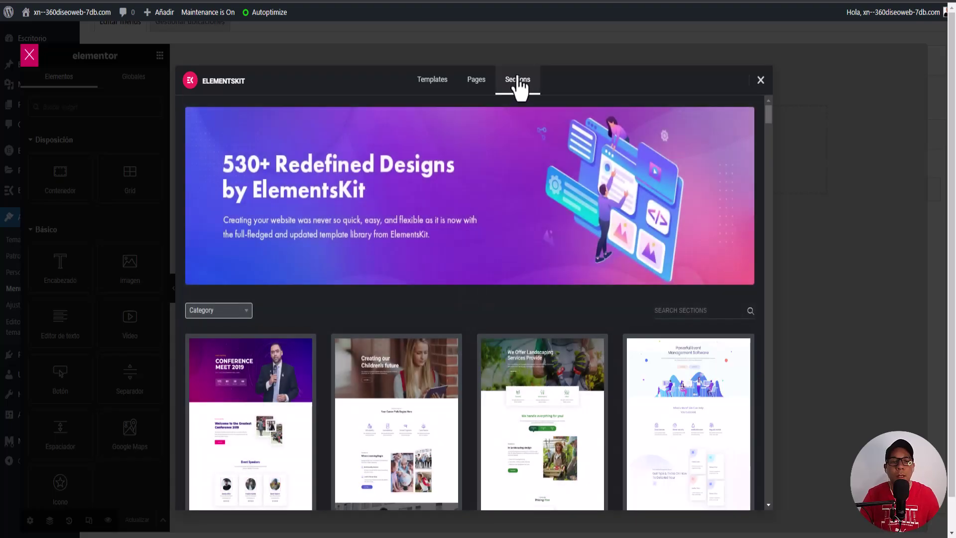
left_click(218, 310)
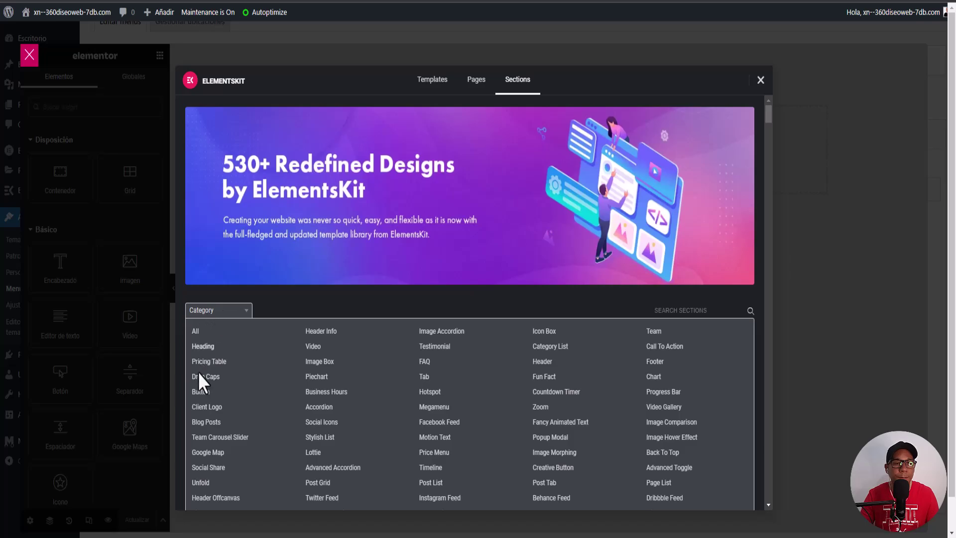
left_click(431, 408)
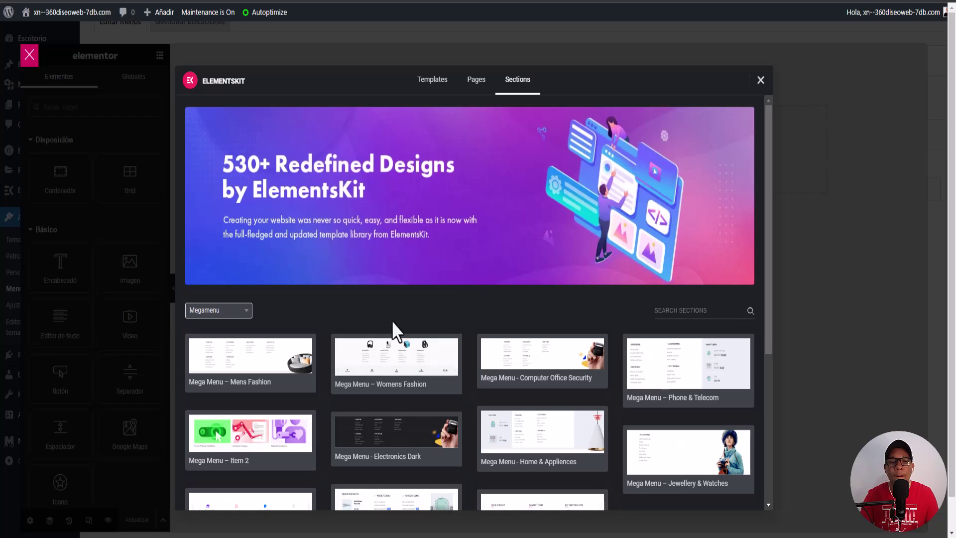
scroll(454, 319, "down", 5)
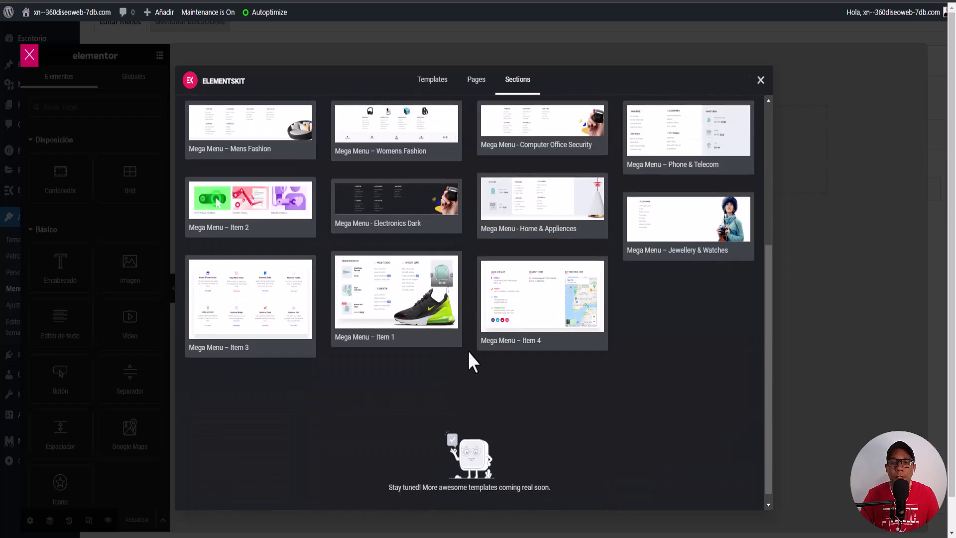
scroll(471, 361, "up", 4)
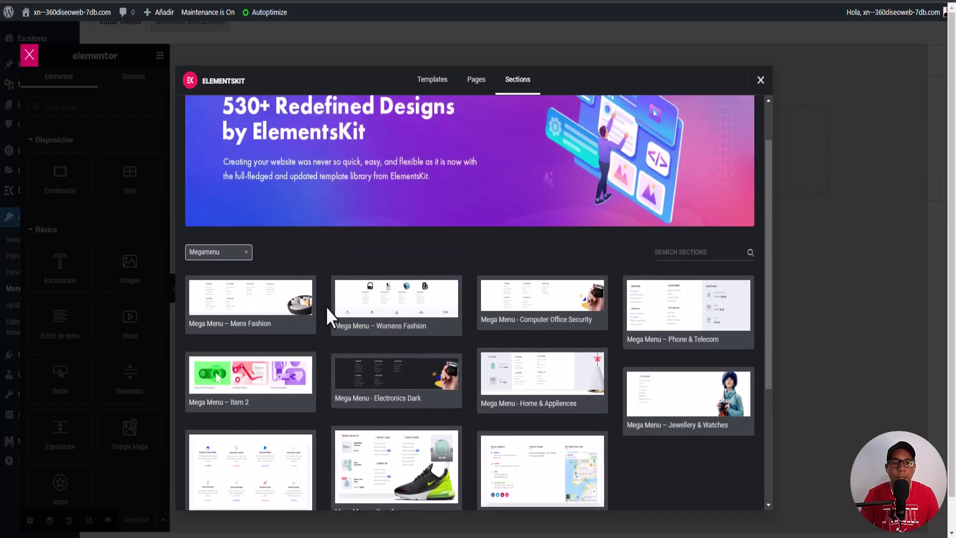
mouse_move(369, 311)
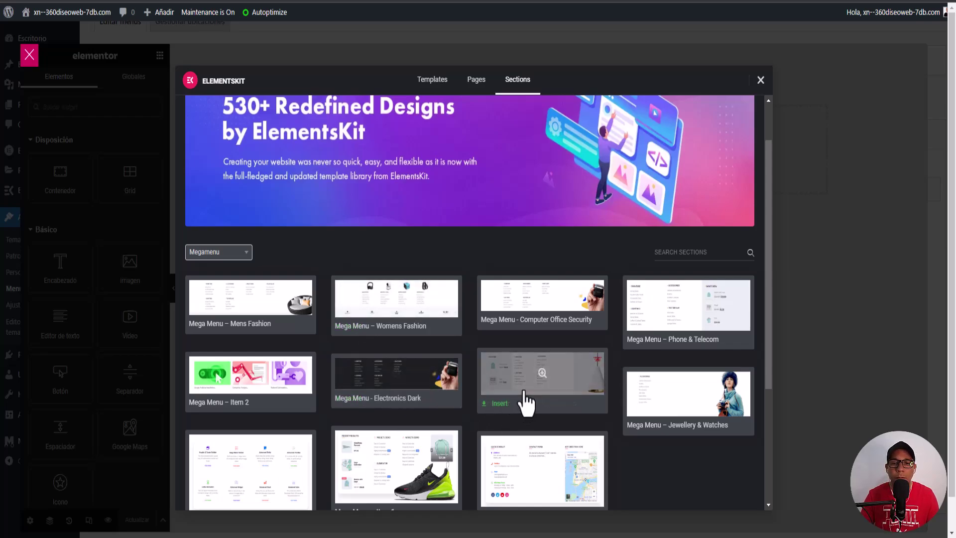
scroll(523, 398, "down", 3)
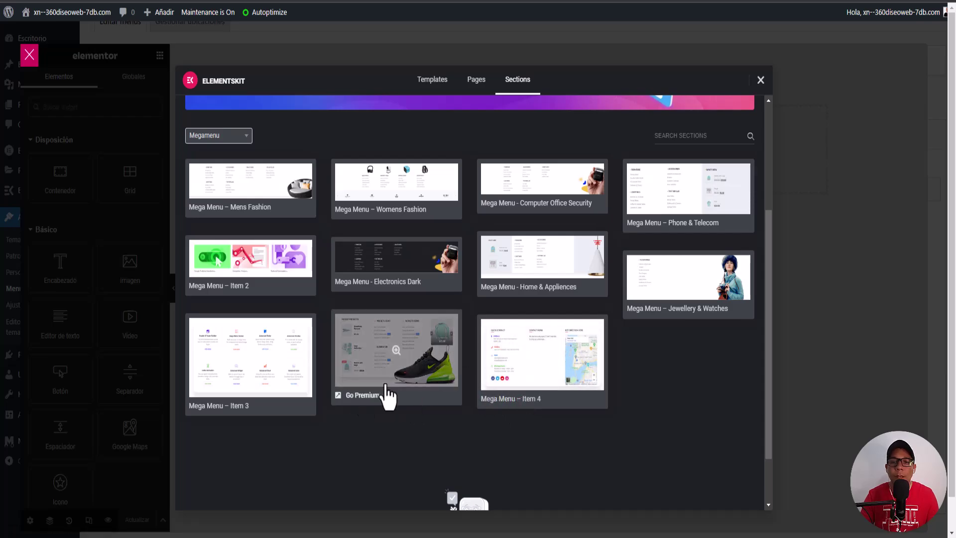
scroll(381, 391, "up", 2)
scroll(373, 383, "up", 1)
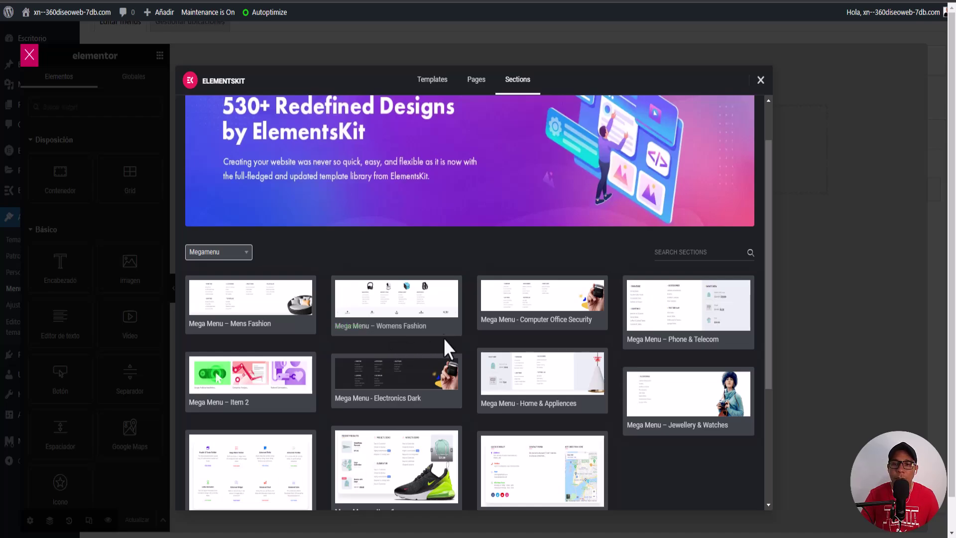
Step: Preview the Electronics-style mega menu template and insert it into the canvas
left_click(374, 310)
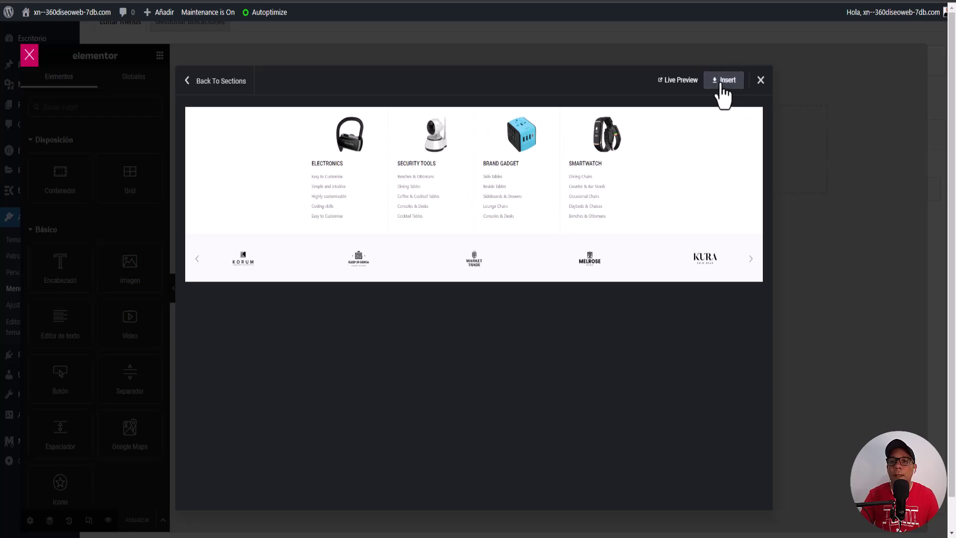
left_click(722, 84)
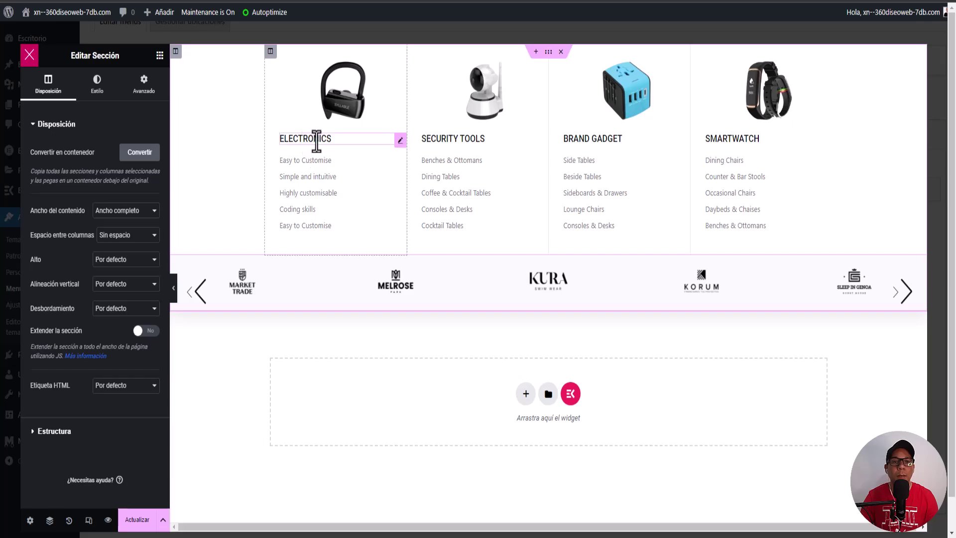
Step: Change the ELECTRONICS heading title to 'Hola' and set its link to #
left_click(399, 141)
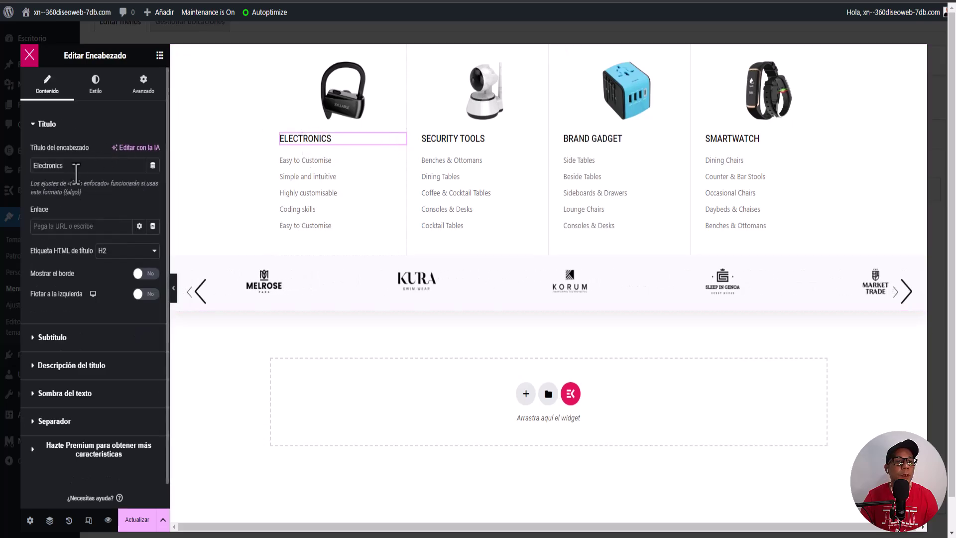
left_click_drag(66, 166, 4, 174)
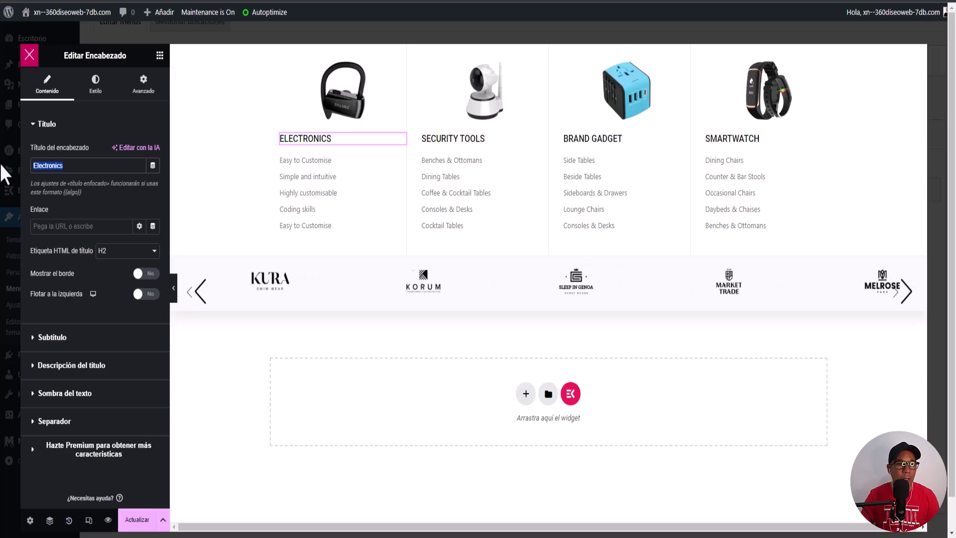
type("Hola")
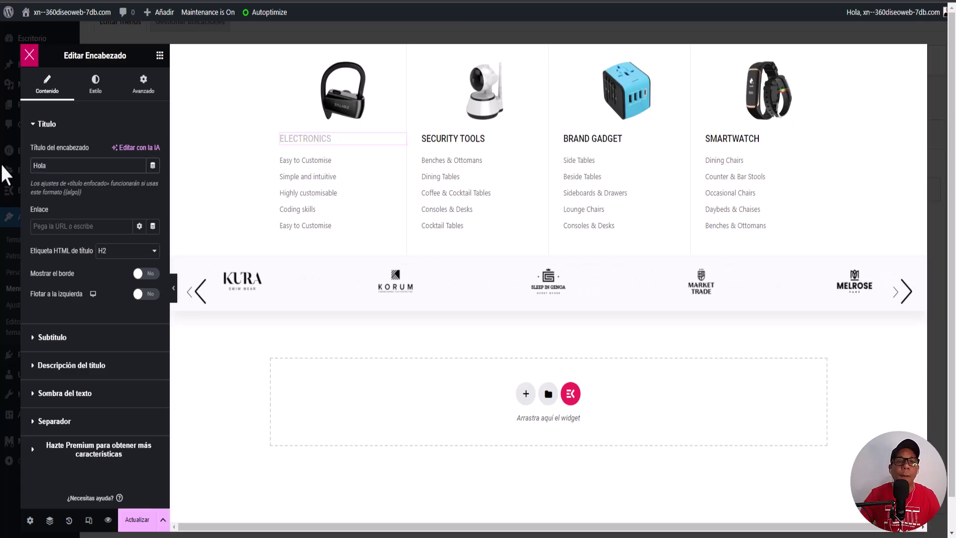
left_click(83, 224)
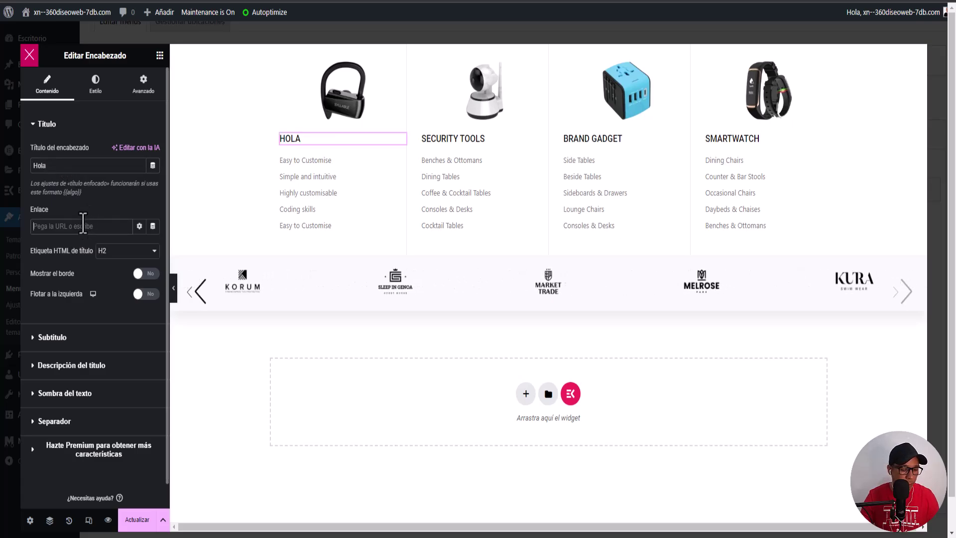
type("#")
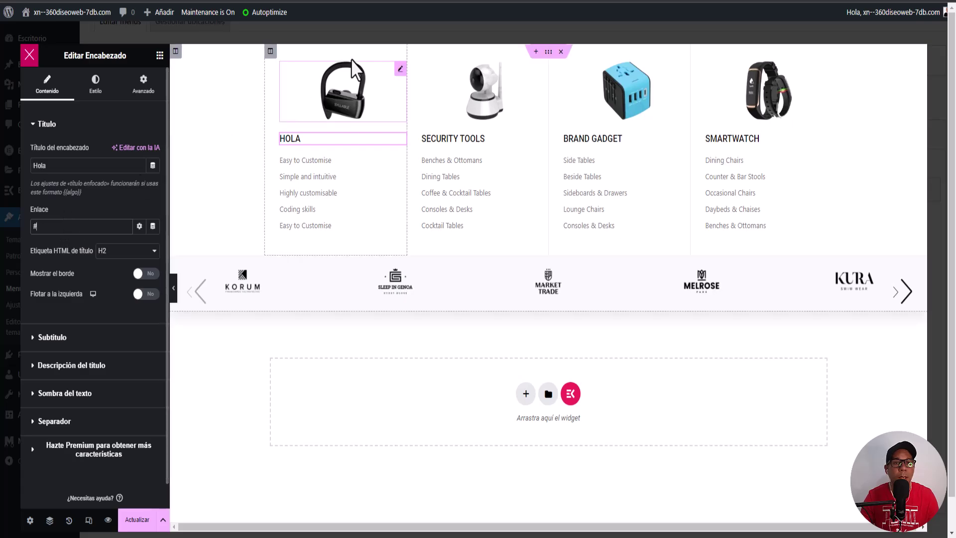
Step: Link the first-column earbuds image to a custom website URL that opens in a new window
left_click(338, 89)
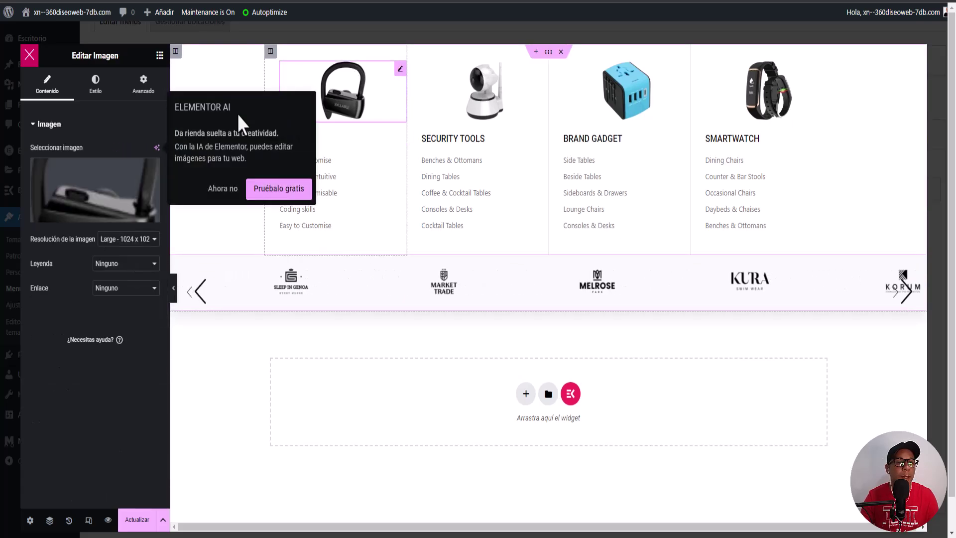
left_click(128, 288)
left_click(133, 318)
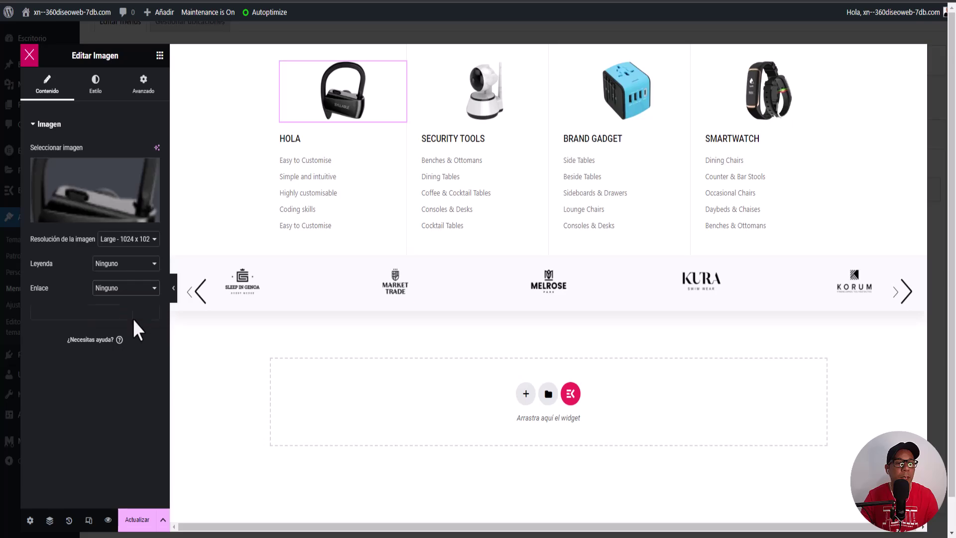
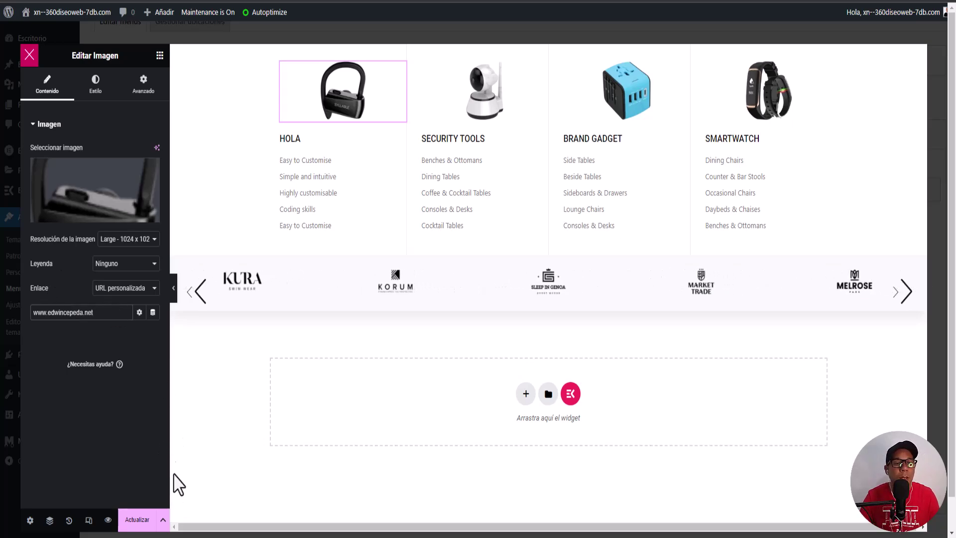
left_click(139, 314)
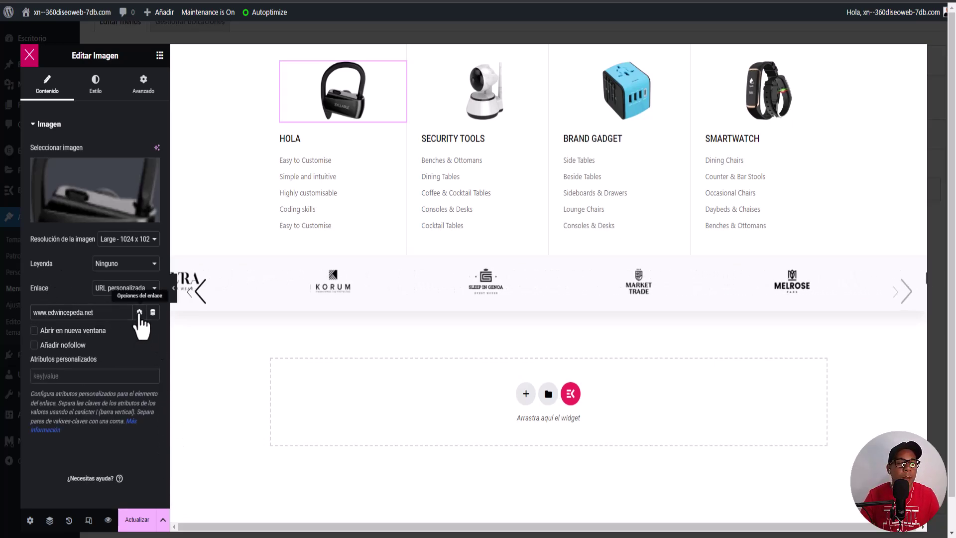
left_click(37, 331)
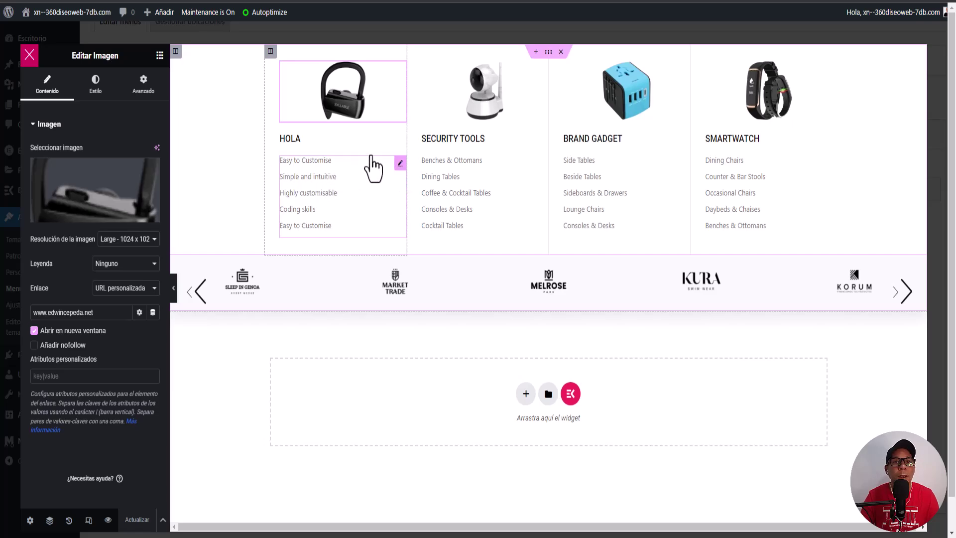
Step: Edit the HOLA column's list widget and open the Easy to Customise item's Subtítulo field
left_click(400, 162)
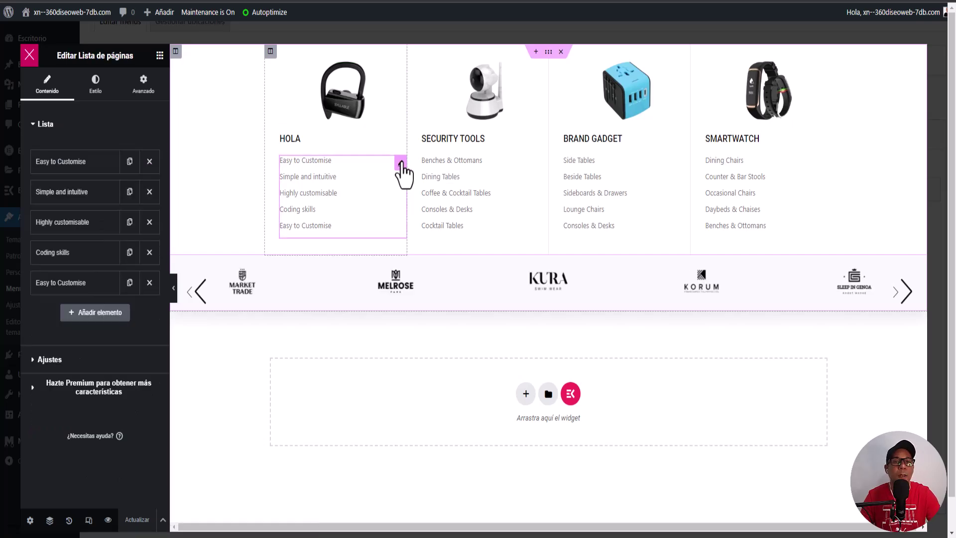
left_click(69, 162)
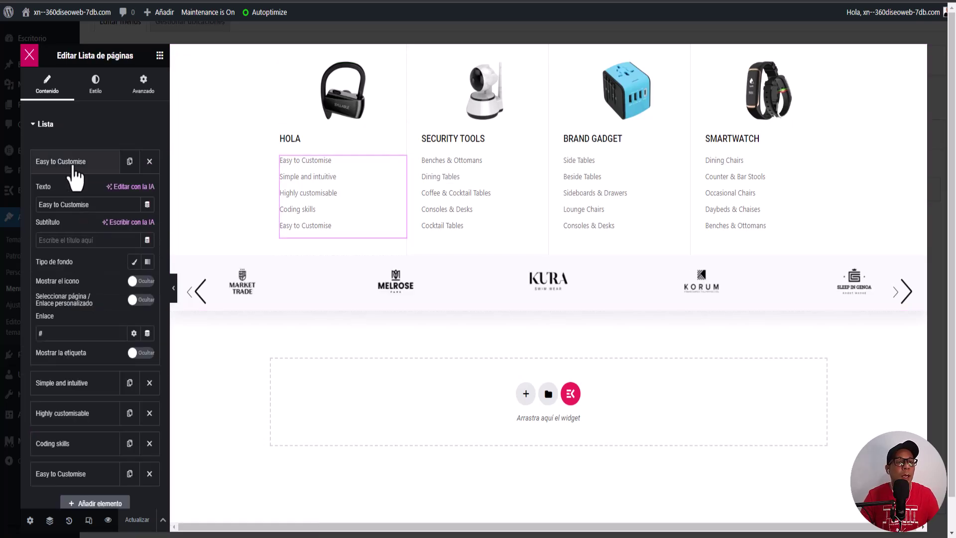
left_click(75, 242)
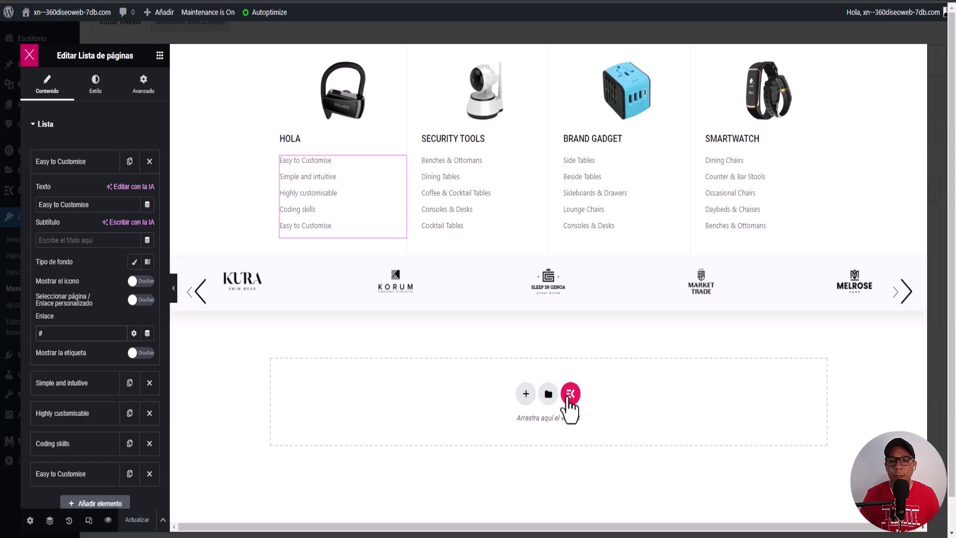
Step: Add a two-column flexbox container below the logo carousel, deleting a stray one-column container
left_click(526, 394)
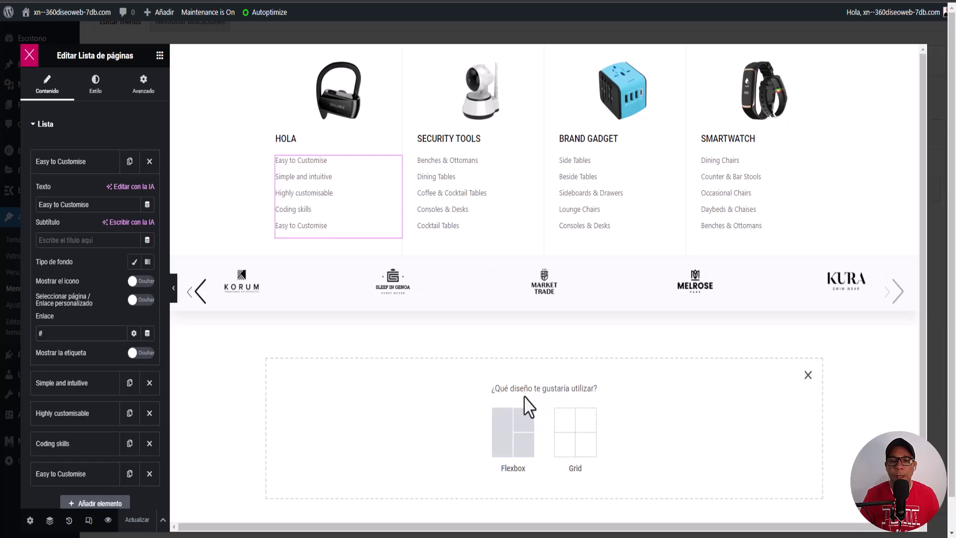
left_click(508, 448)
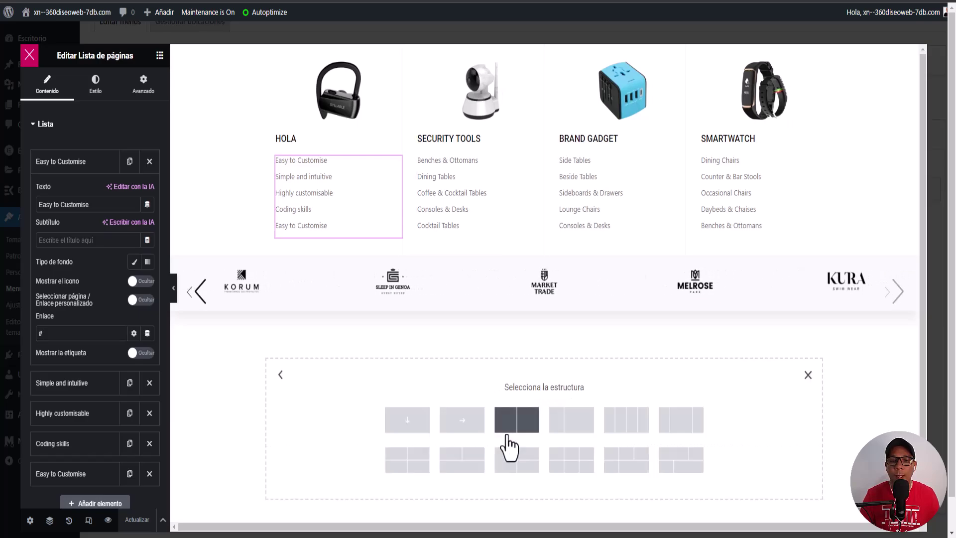
left_click(407, 422)
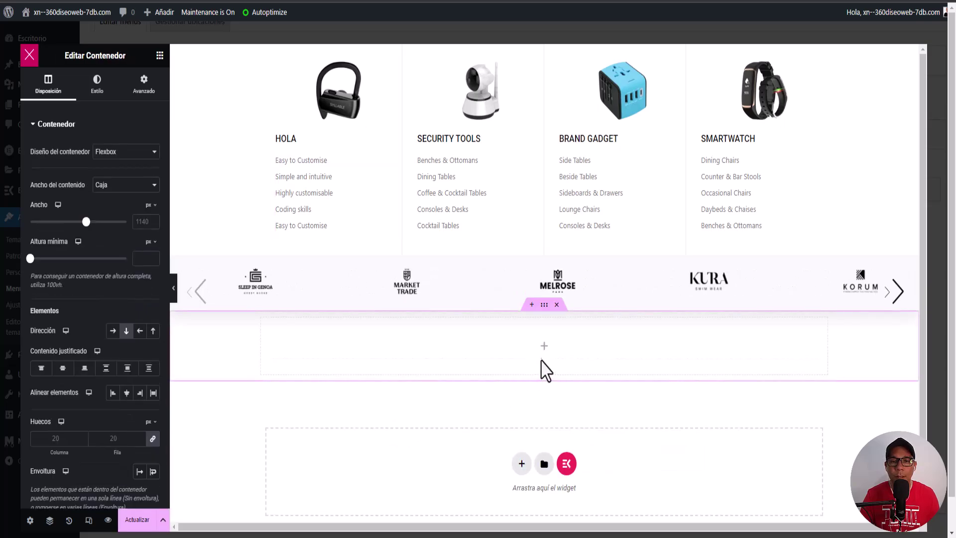
left_click(544, 349)
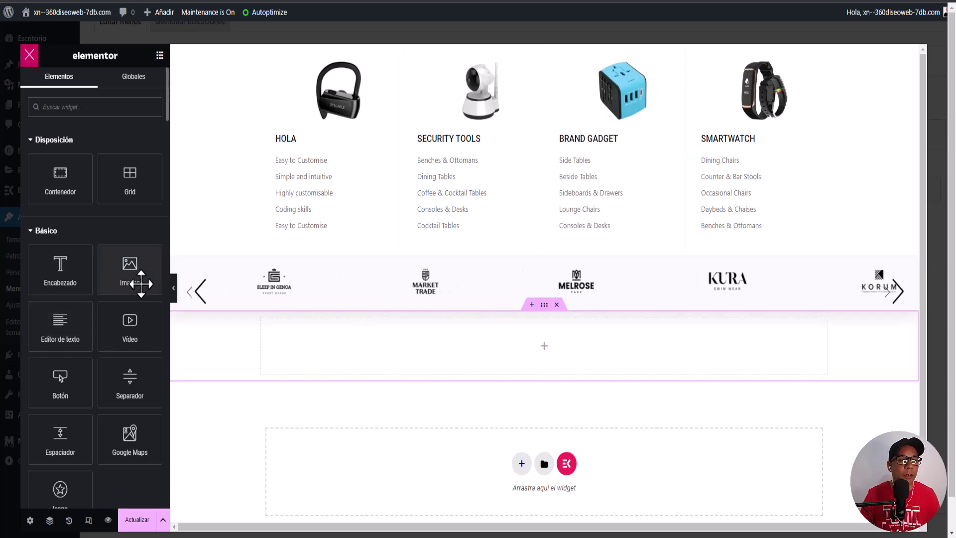
left_click(557, 303)
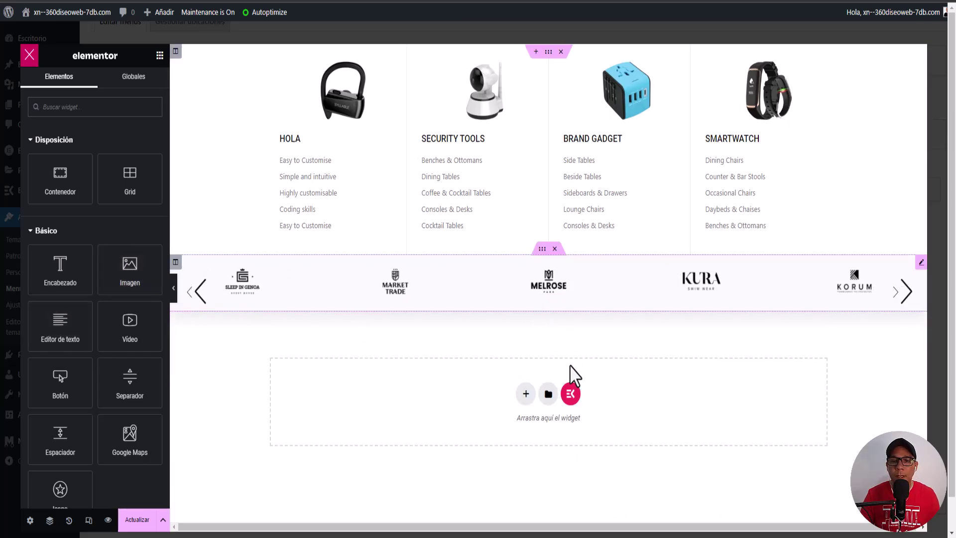
left_click(523, 394)
left_click(505, 441)
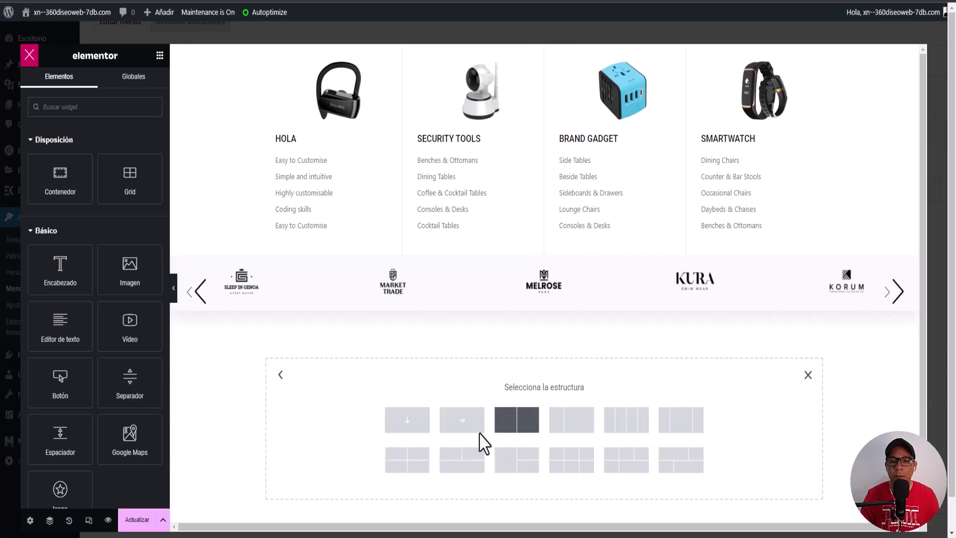
left_click(513, 434)
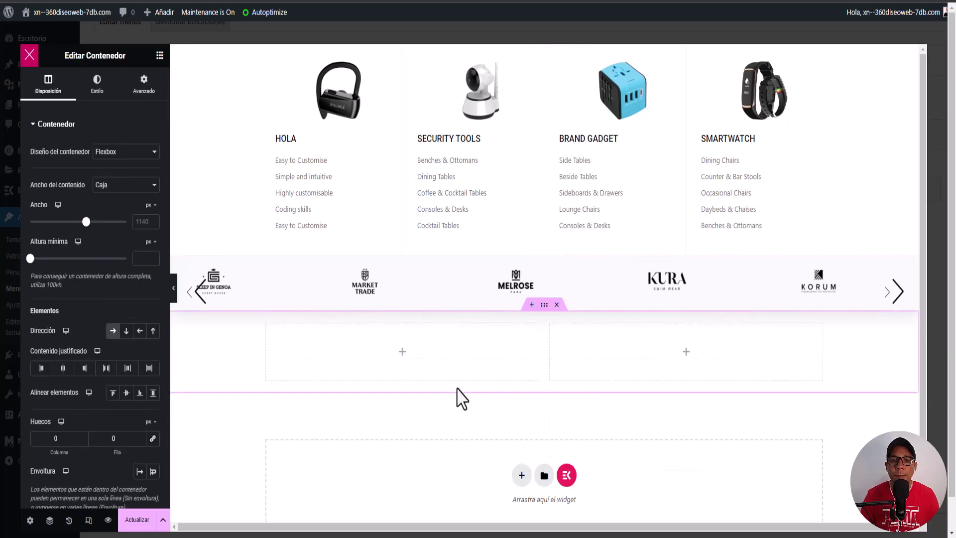
left_click(401, 351)
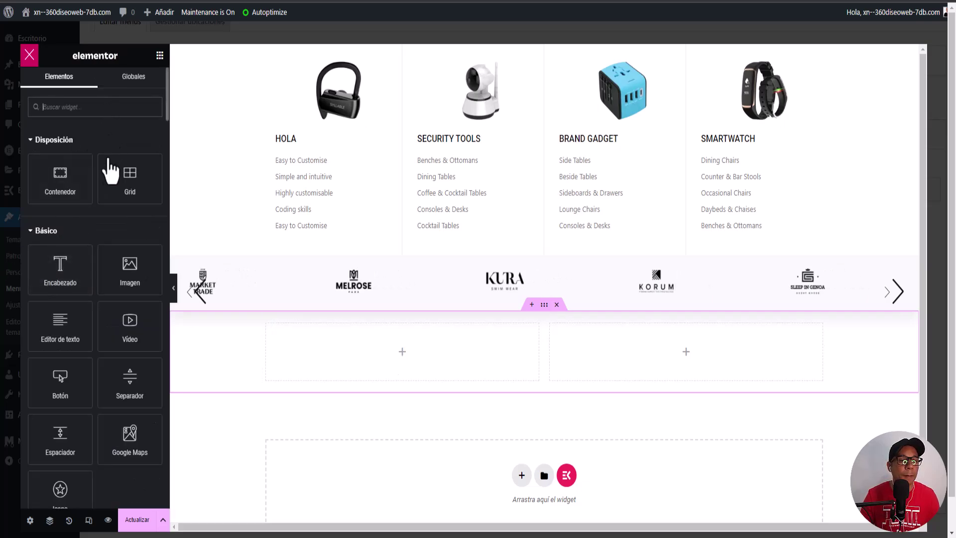
Step: Place a Google Maps widget in the left column and a centre-aligned heading in the right
left_click_drag(128, 443, 385, 357)
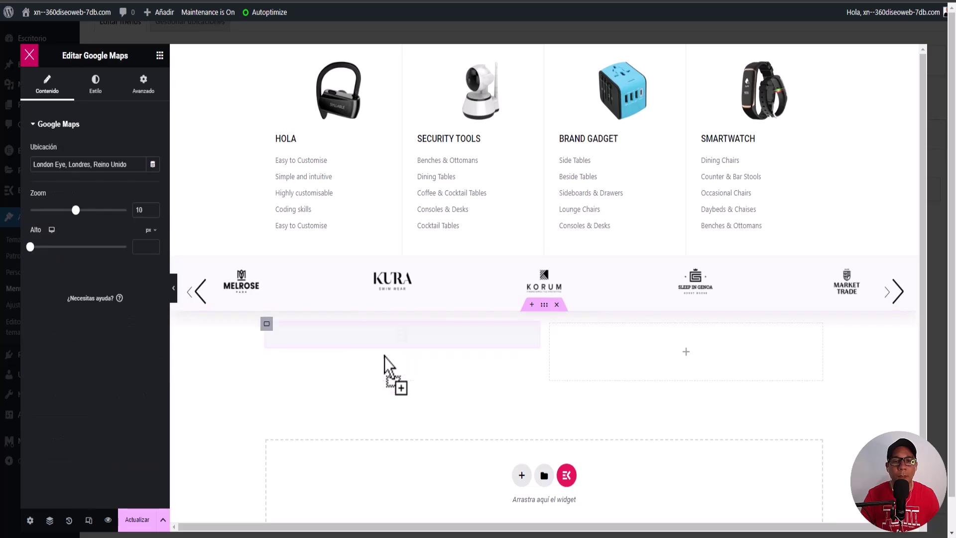
left_click(685, 410)
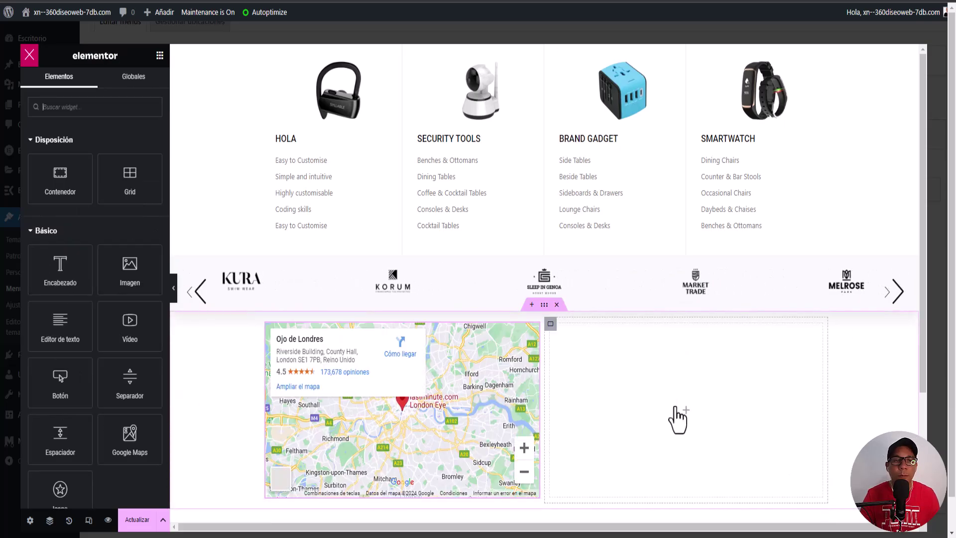
left_click_drag(76, 268, 722, 419)
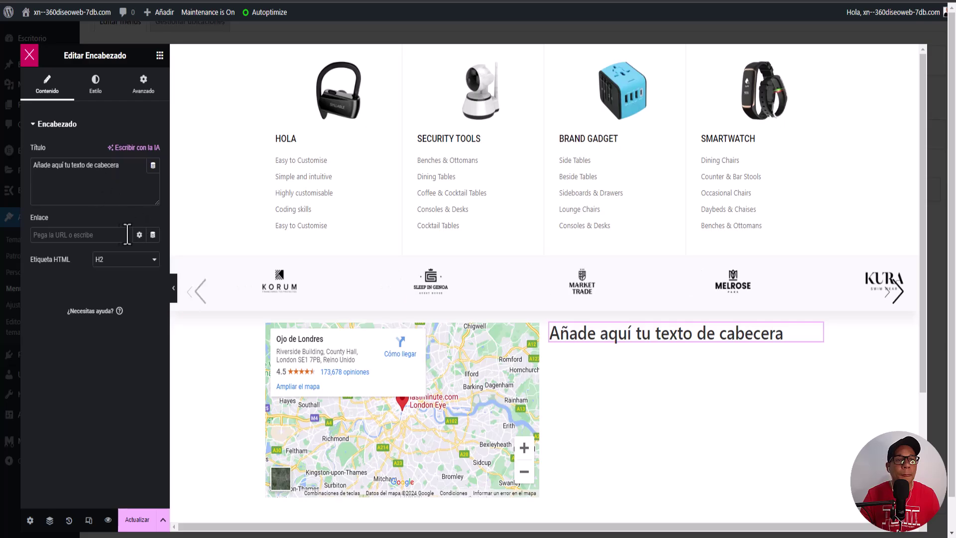
left_click(93, 95)
left_click(128, 151)
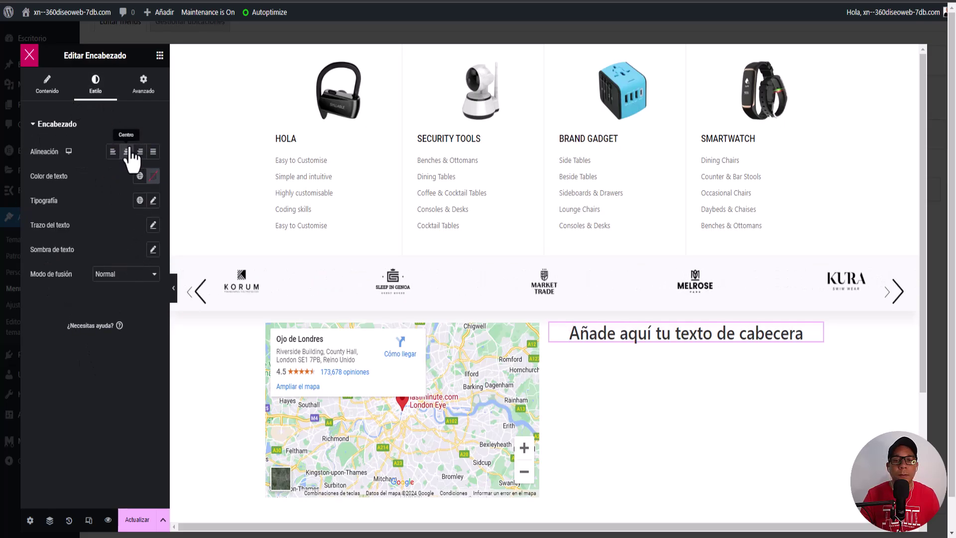
left_click(160, 56)
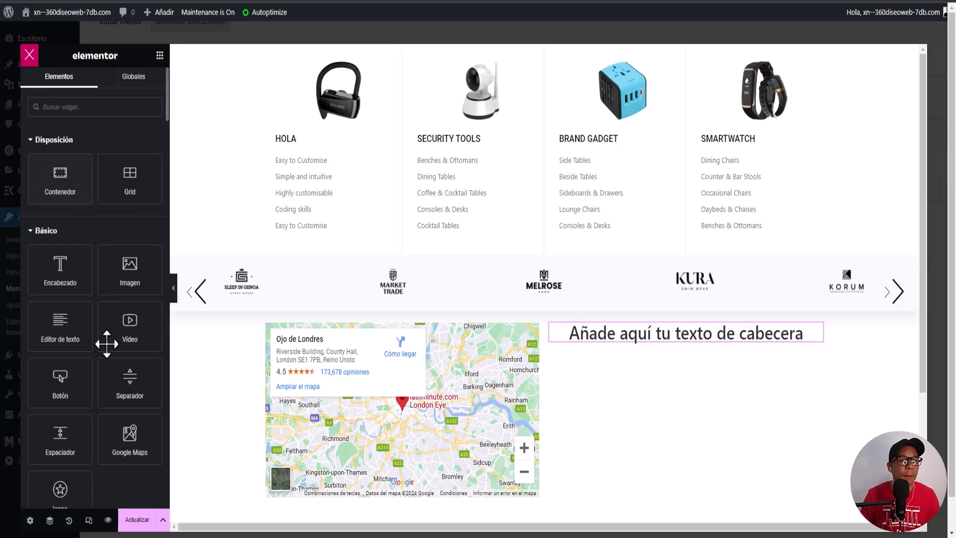
Step: Add a text paragraph and a Pro Form widget (Name, Email, Message, Send) under the heading
left_click_drag(60, 329, 651, 346)
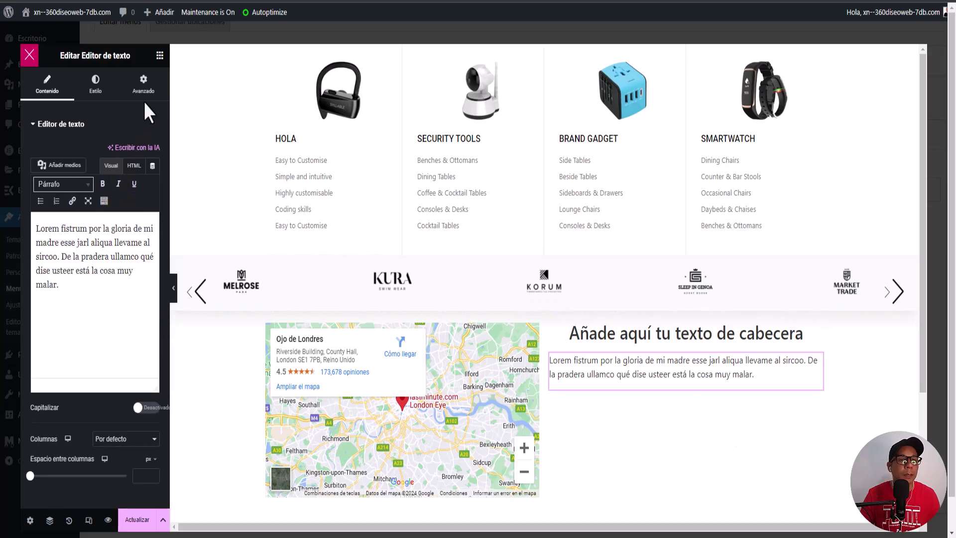
left_click(160, 55)
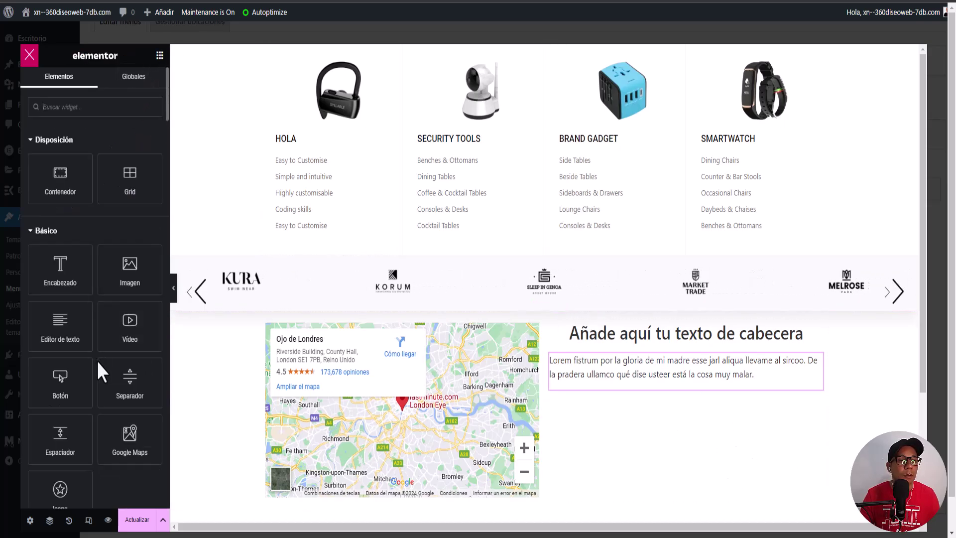
scroll(89, 356, "down", 3)
scroll(83, 348, "down", 2)
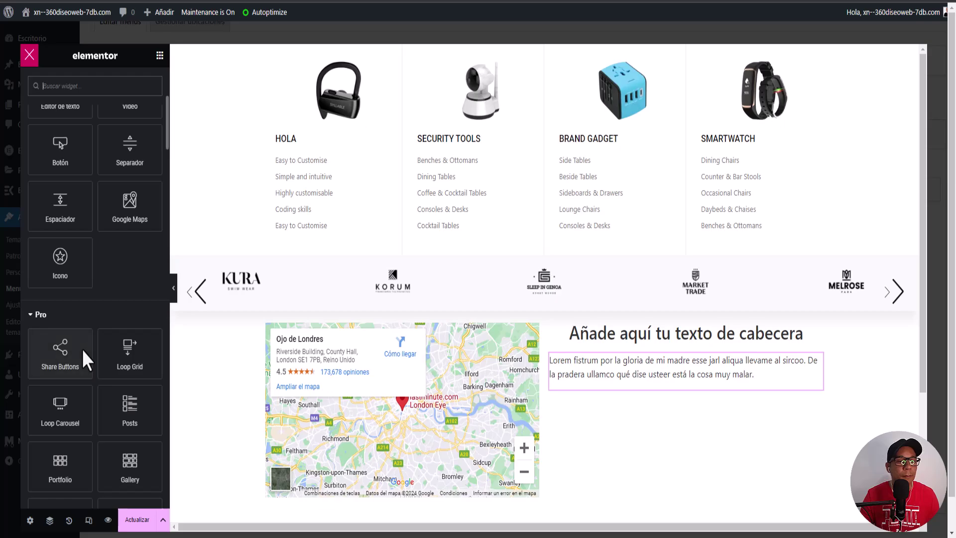
scroll(82, 348, "down", 2)
scroll(80, 343, "down", 2)
left_click_drag(57, 403, 659, 440)
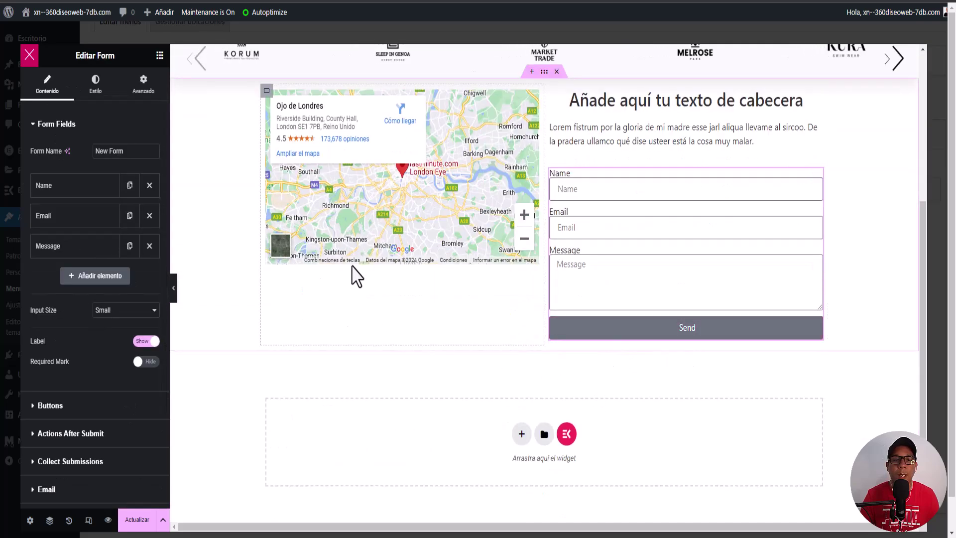
left_click(159, 55)
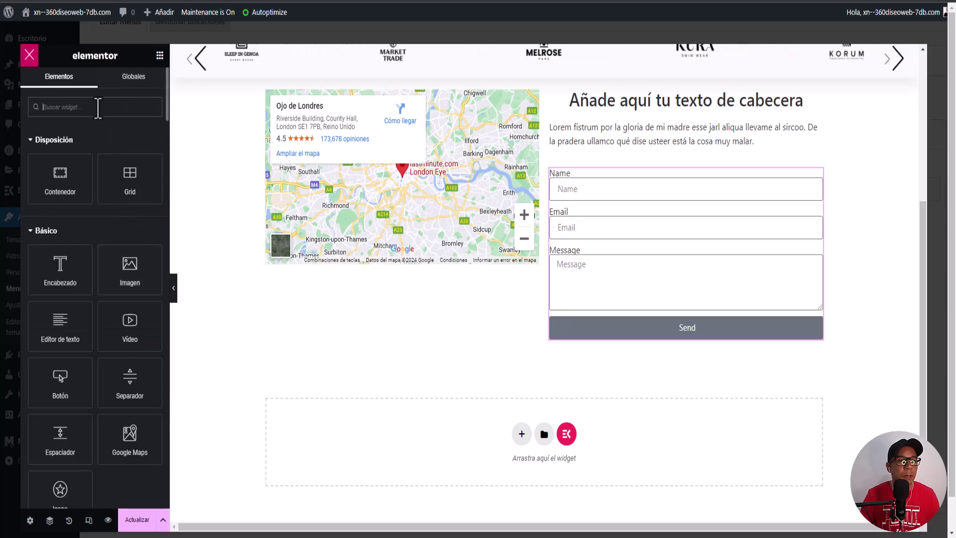
Step: Add a Social Icons widget with Facebook, Twitter and YouTube under the map, shaped as Circle
left_click(99, 107)
type("soc")
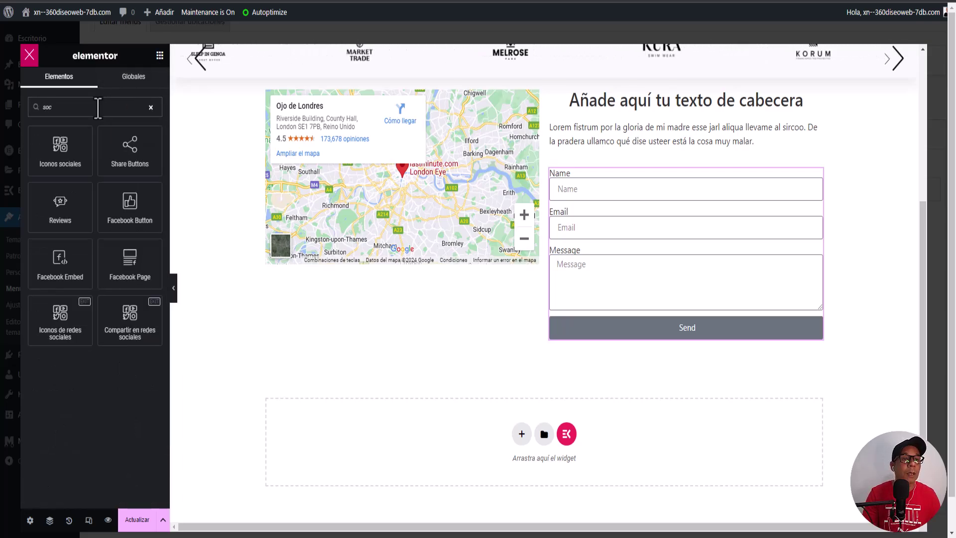
left_click_drag(59, 148, 379, 293)
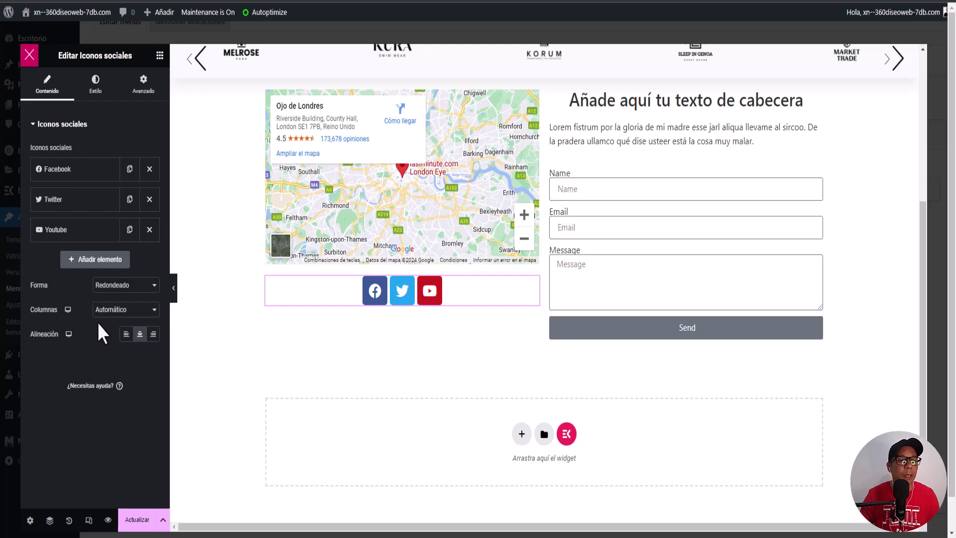
left_click(111, 310)
left_click(114, 304)
left_click(124, 285)
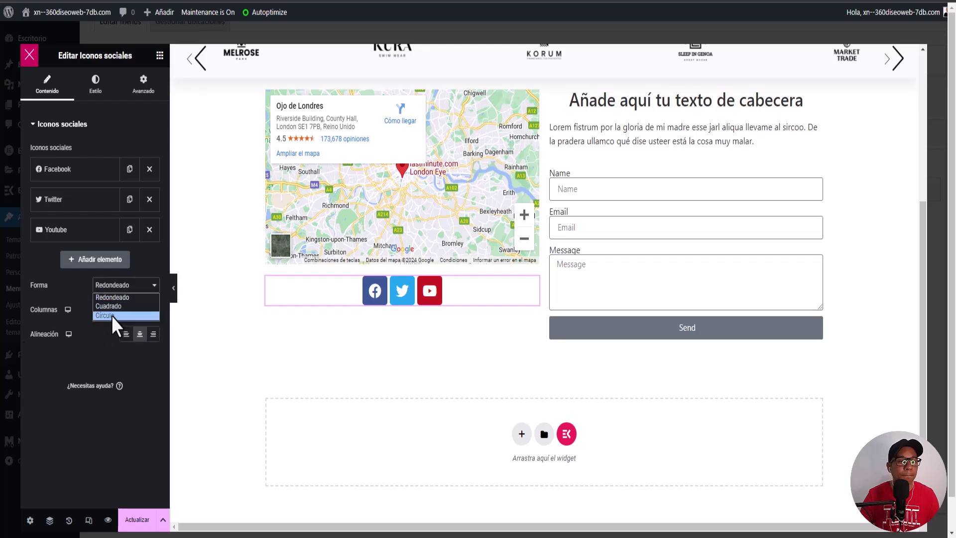
left_click(117, 317)
scroll(695, 278, "up", 4)
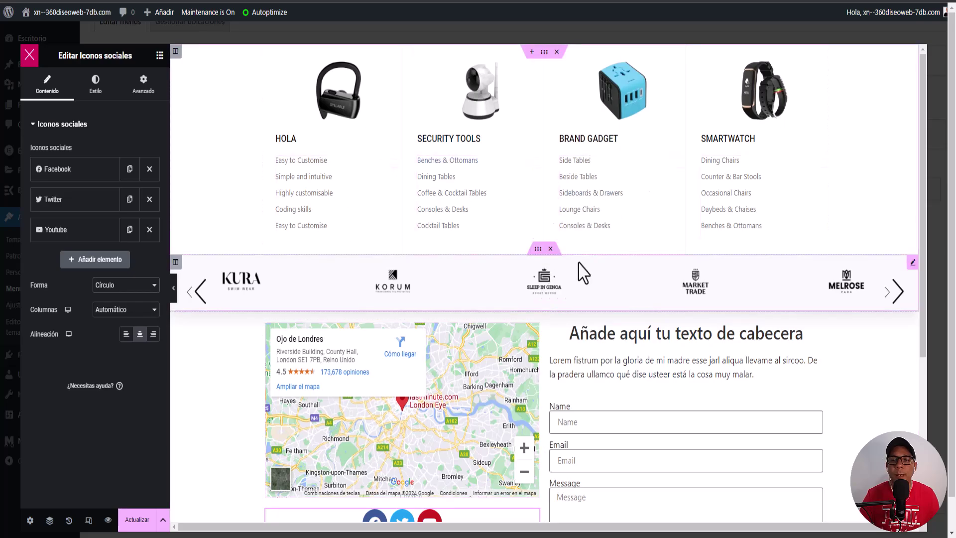
scroll(523, 273, "down", 5)
scroll(598, 348, "up", 5)
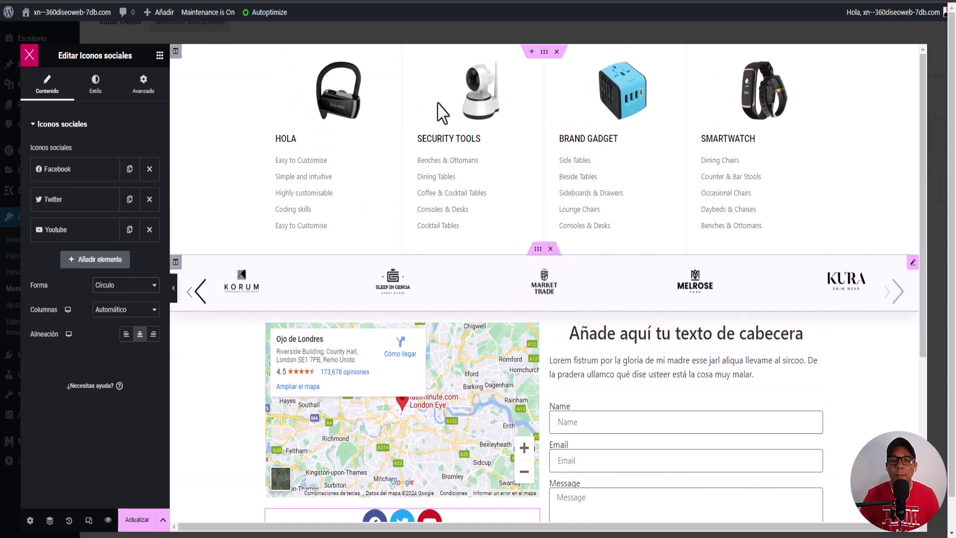
scroll(298, 359, "down", 5)
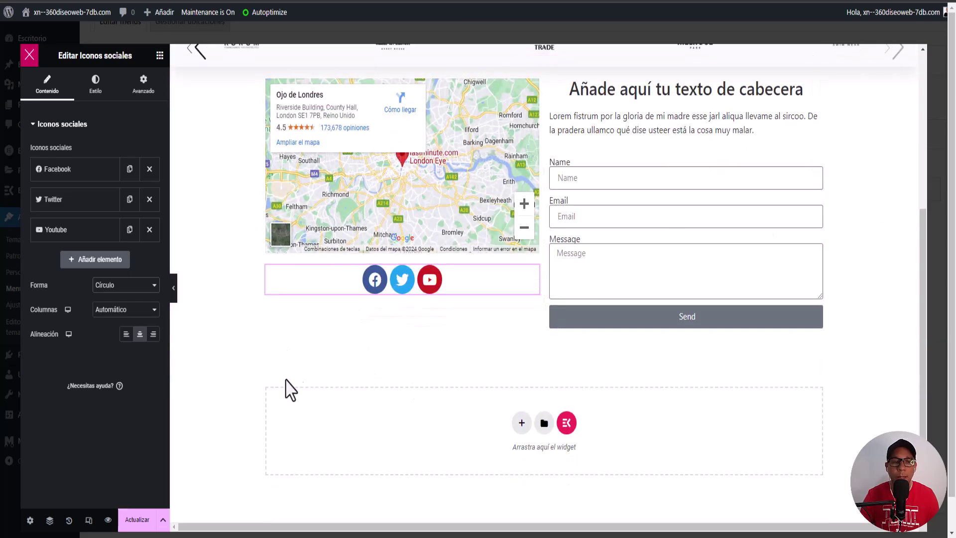
scroll(444, 384, "up", 5)
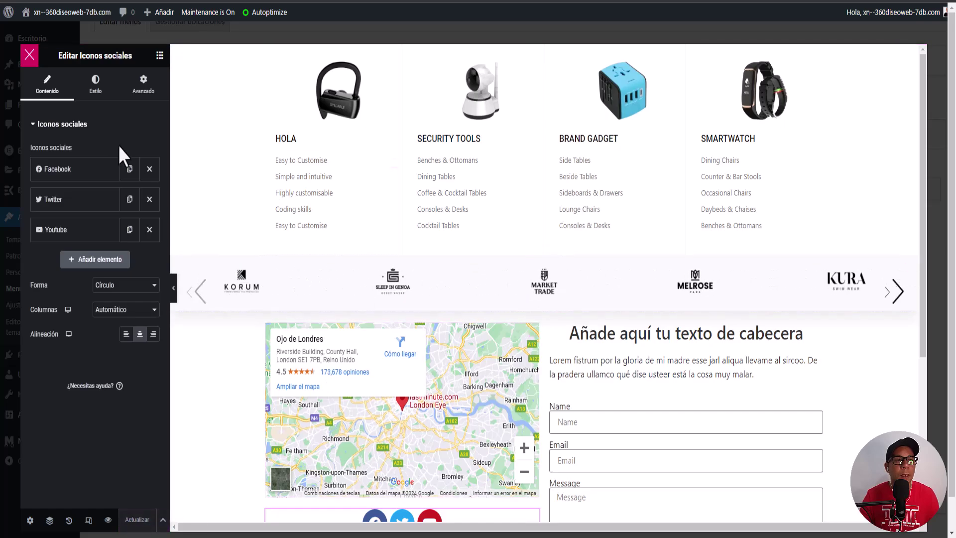
Step: Close the mega menu editor, save the Megamenu menu, and open Inicio with Editar con Elementor
left_click(28, 55)
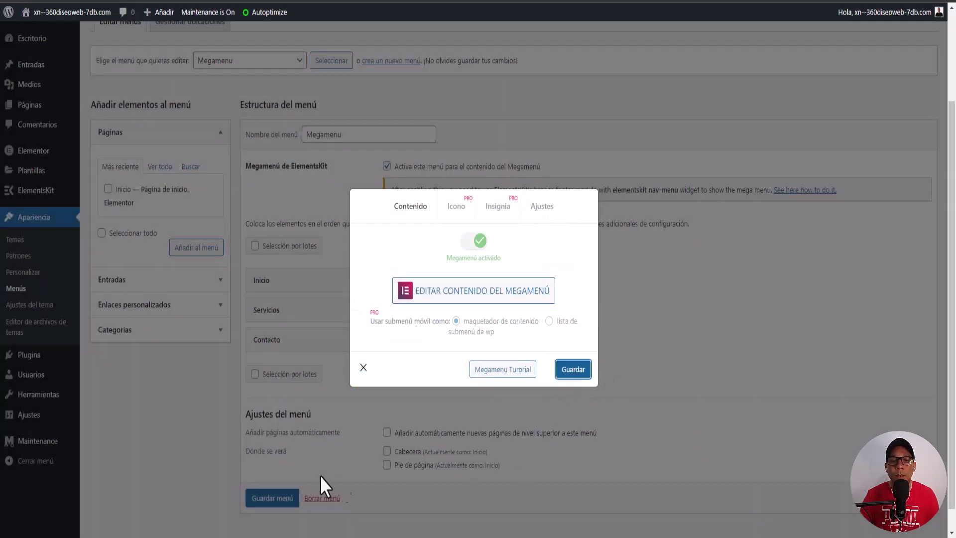
left_click(362, 368)
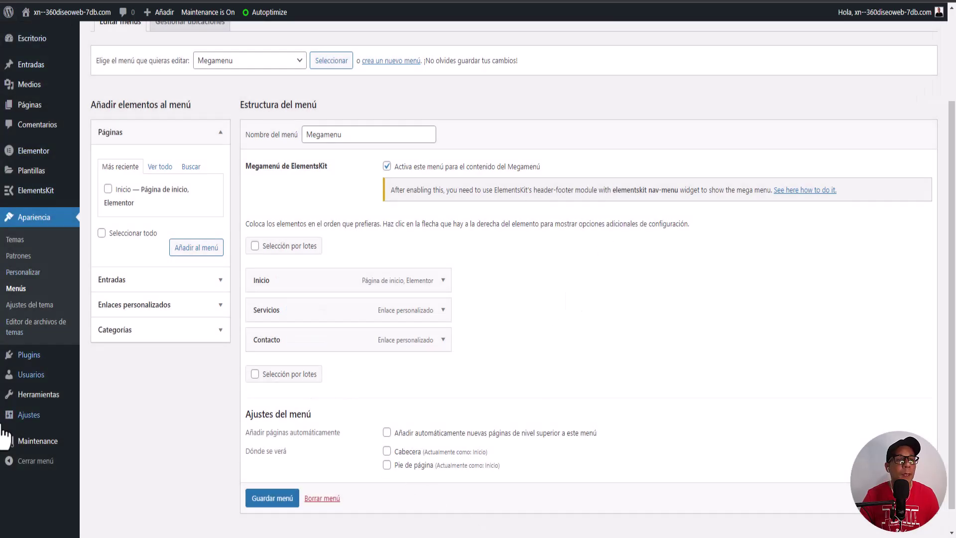
left_click(28, 110)
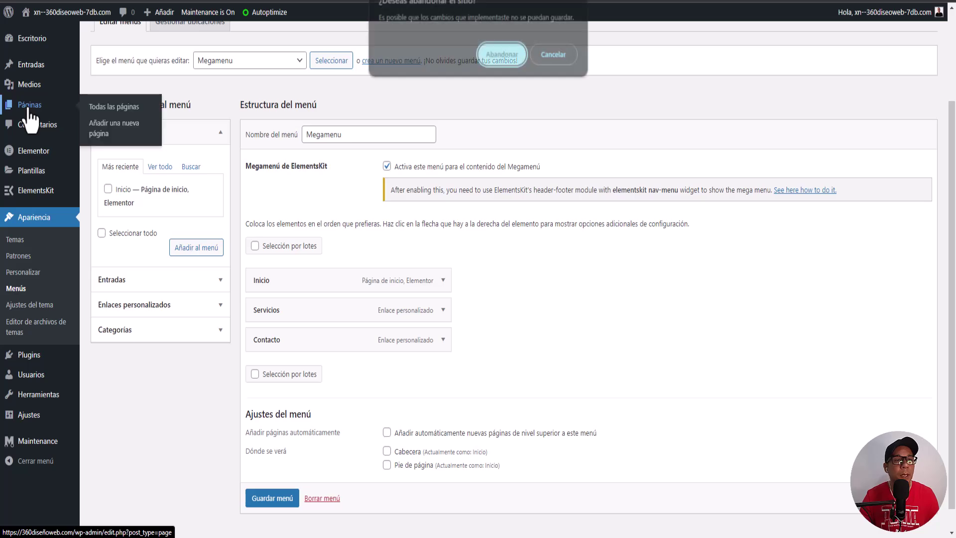
left_click(557, 55)
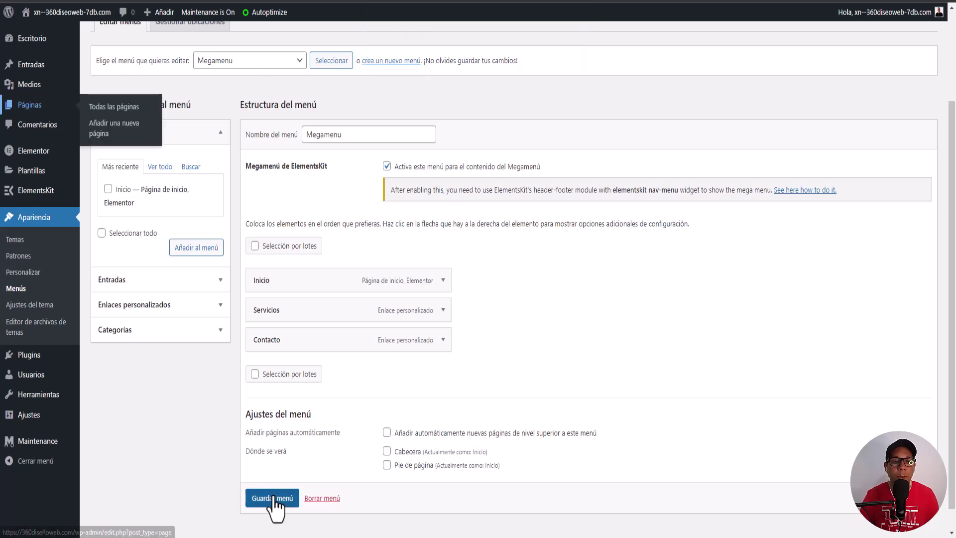
scroll(272, 502, "down", 1)
left_click(274, 493)
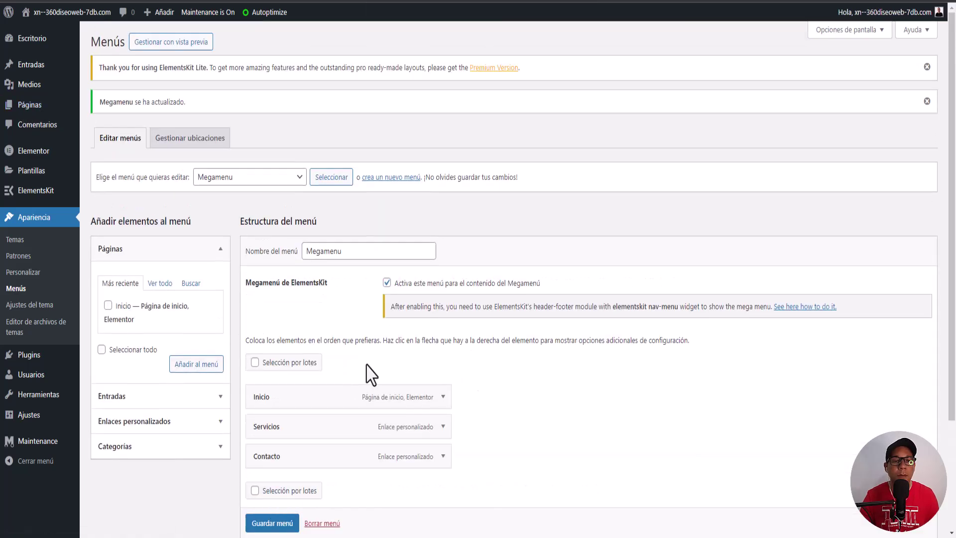
left_click(26, 113)
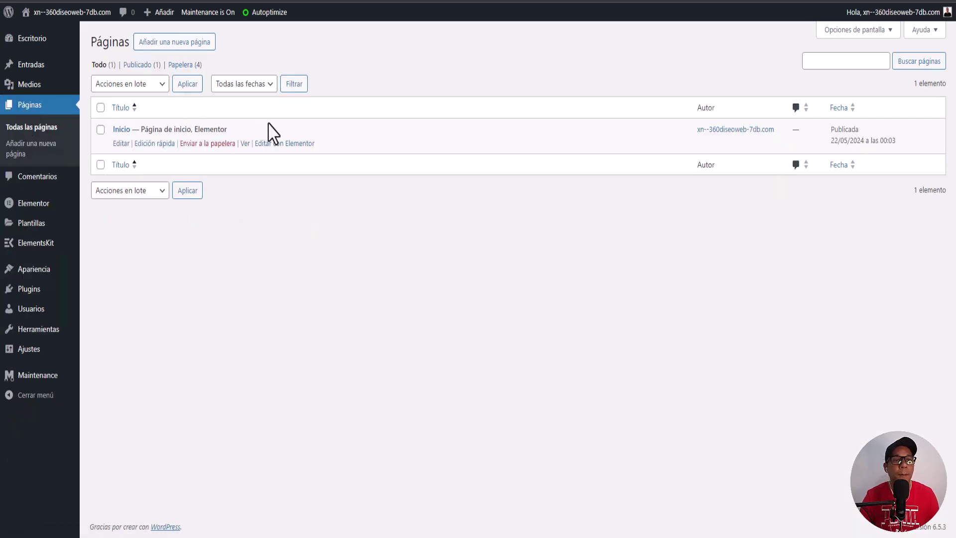
left_click(282, 143)
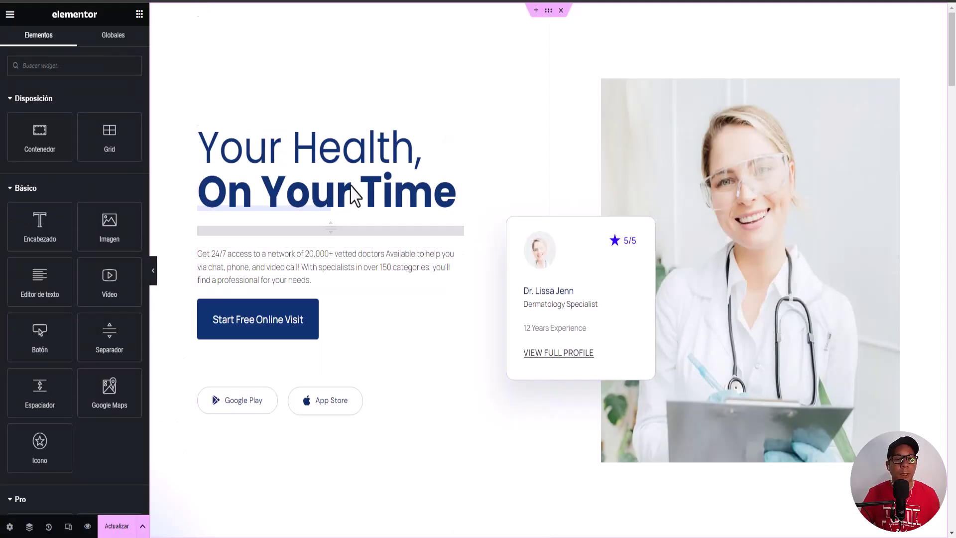
Step: Insert a three-column flexbox container above the Your Health hero and drop an Image widget in column one
scroll(427, 313, "down", 20)
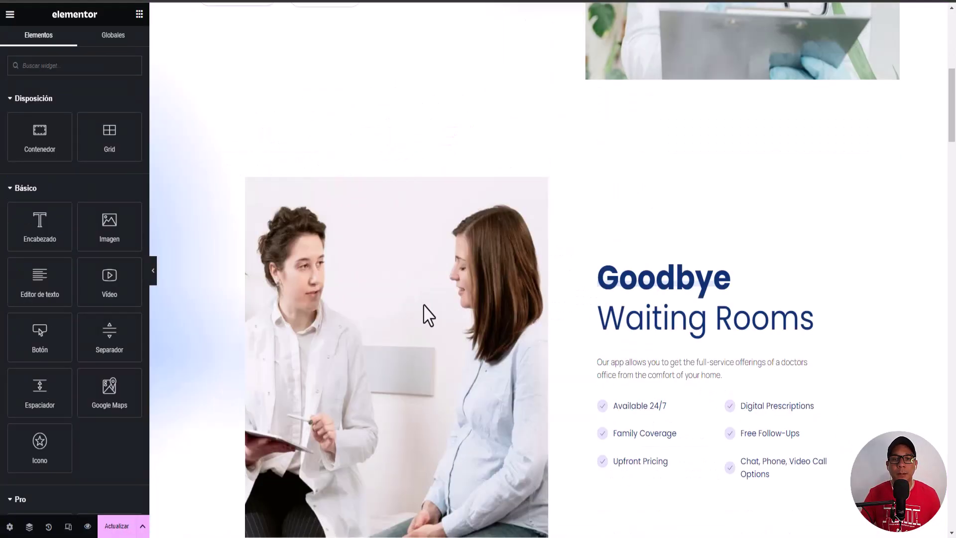
scroll(431, 303, "down", 4)
scroll(423, 286, "up", 20)
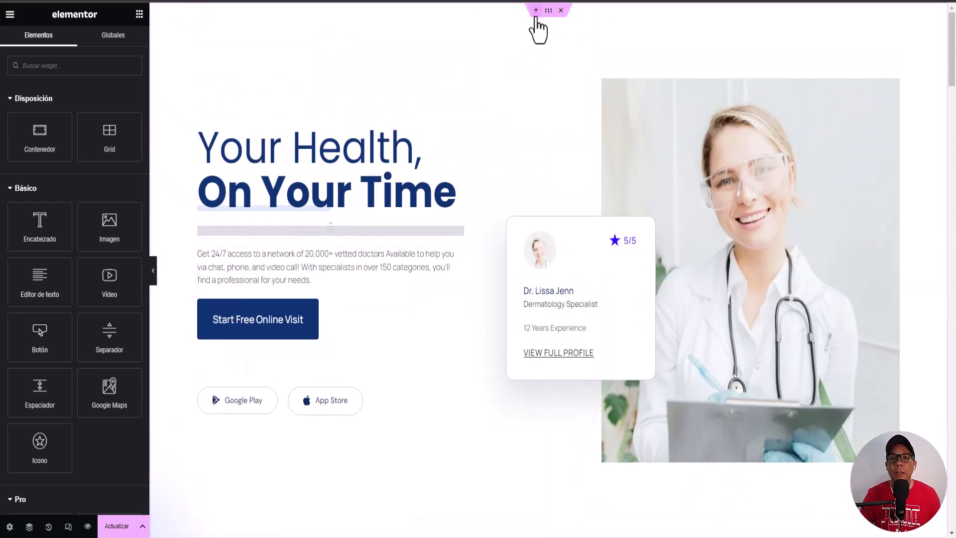
left_click(536, 11)
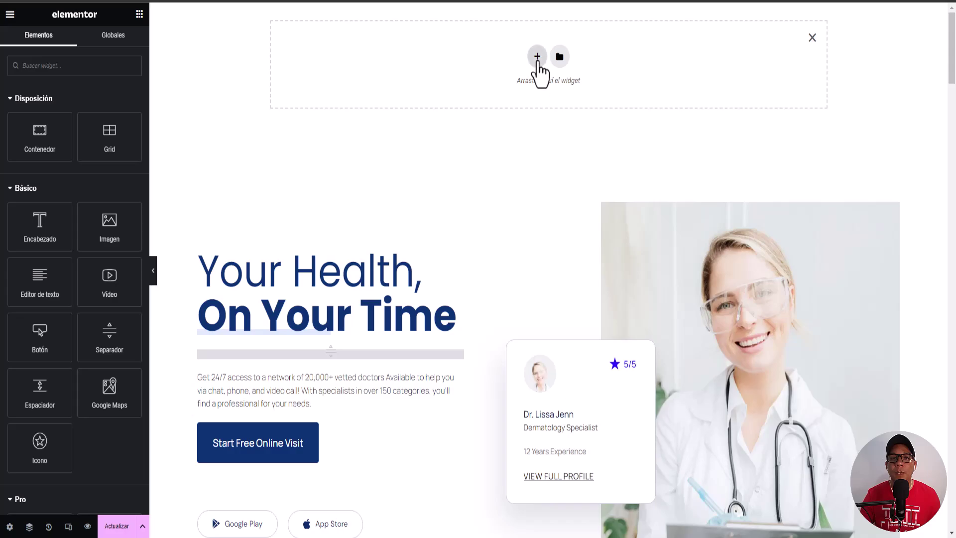
left_click(537, 57)
left_click(516, 94)
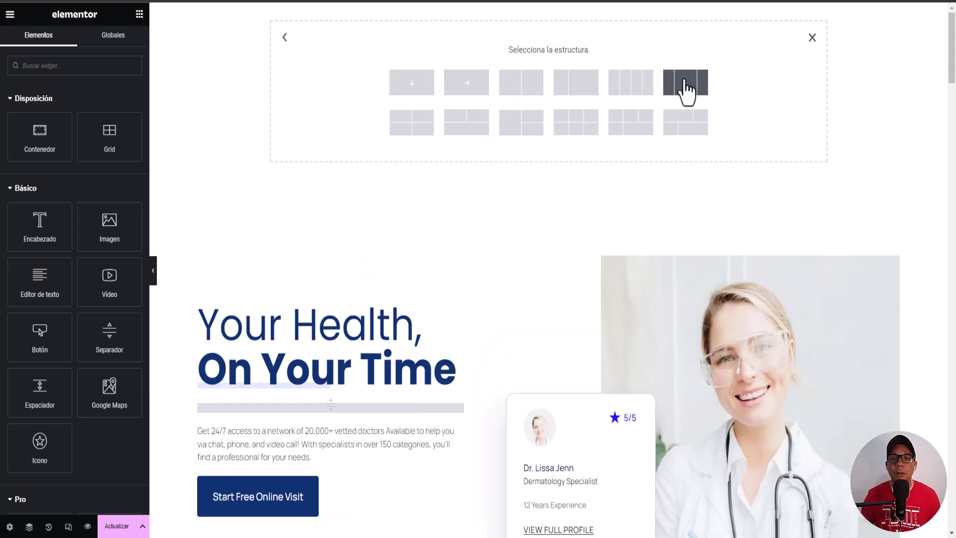
left_click(686, 85)
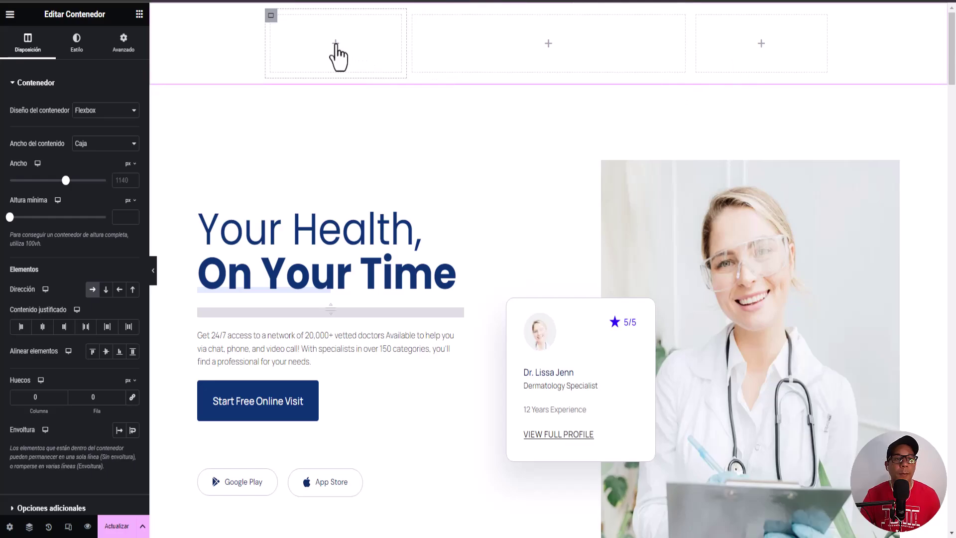
left_click(335, 48)
left_click_drag(99, 229, 309, 59)
Step: Choose the site logo from the Media Library for the top-left image widget
left_click(90, 154)
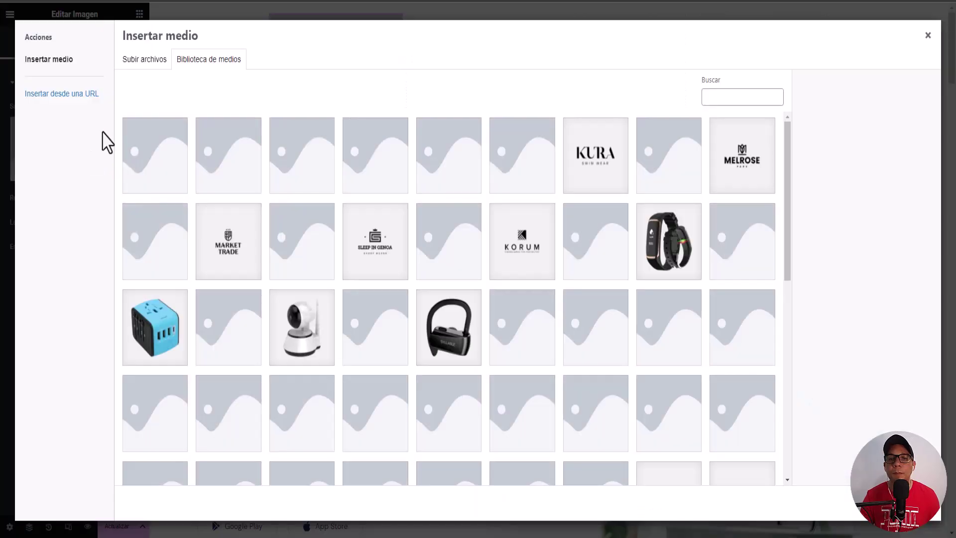
scroll(453, 249, "down", 5)
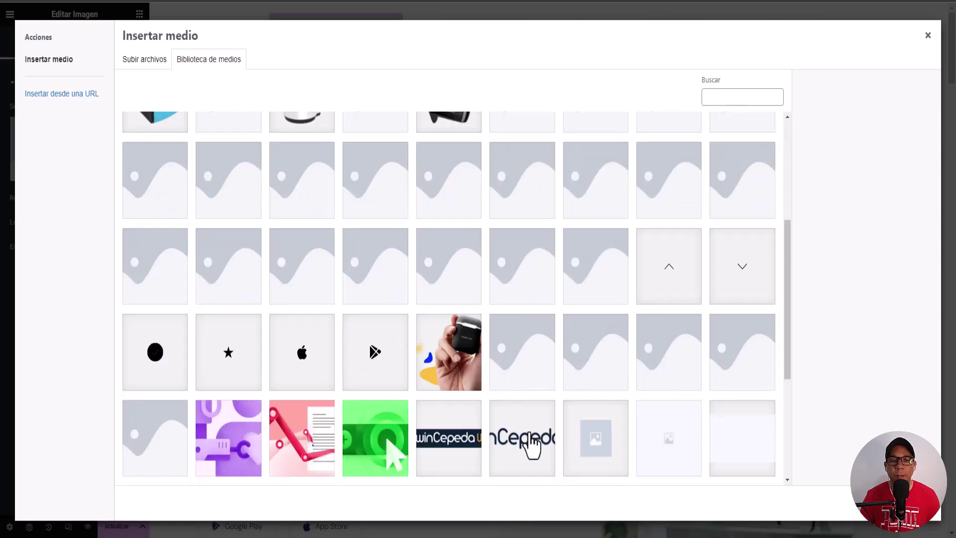
left_click(535, 455)
left_click(907, 503)
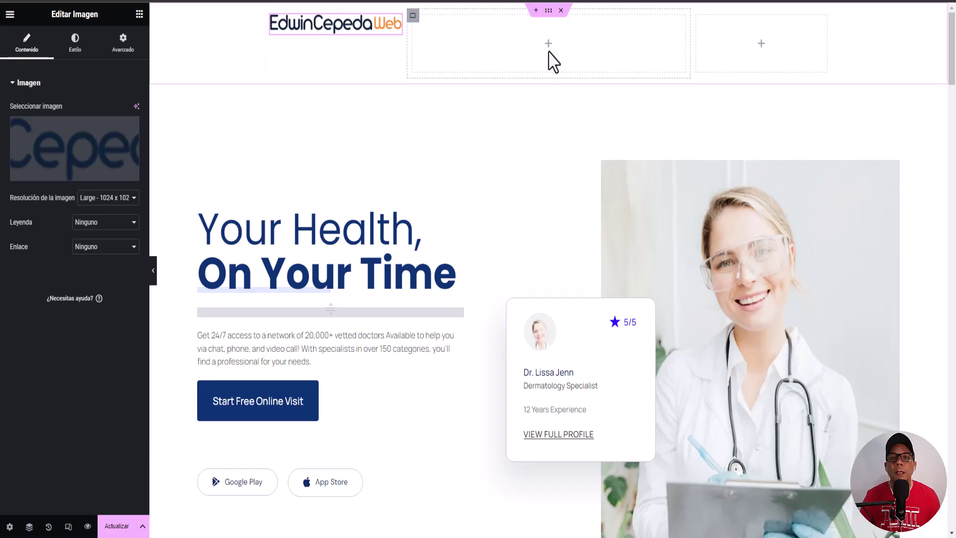
left_click(760, 45)
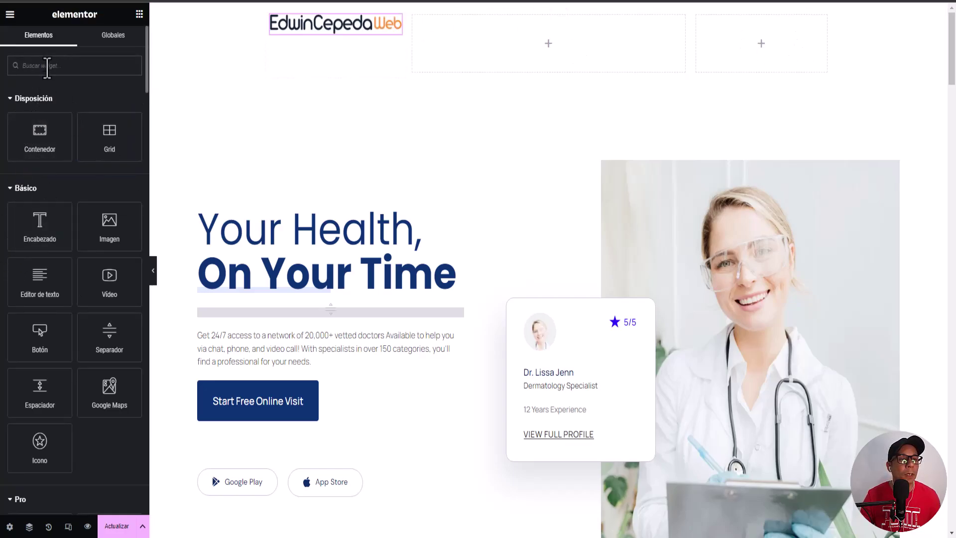
Step: Drop an Iconos sociales widget in the header's right column with Forma set to Círculo
type("so")
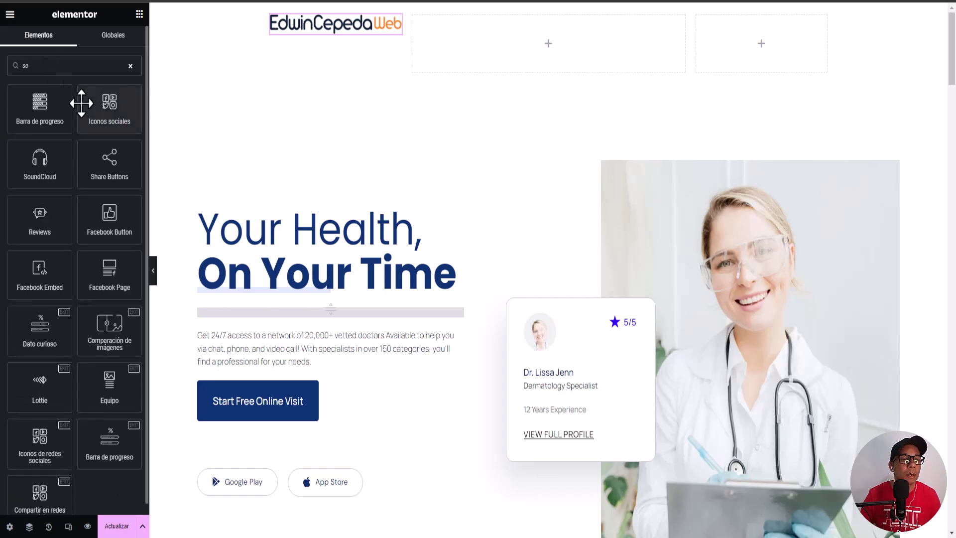
left_click_drag(116, 114, 786, 52)
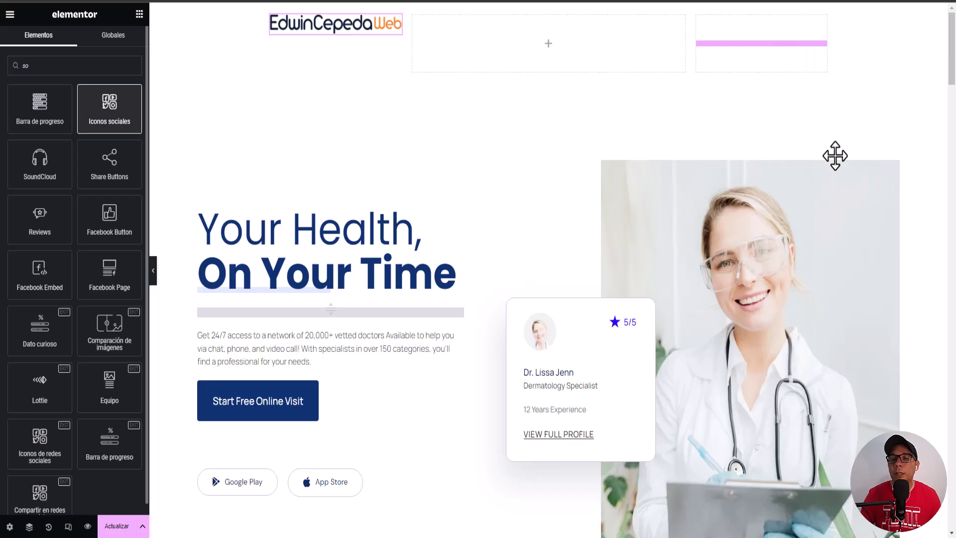
left_click_drag(835, 155, 838, 167)
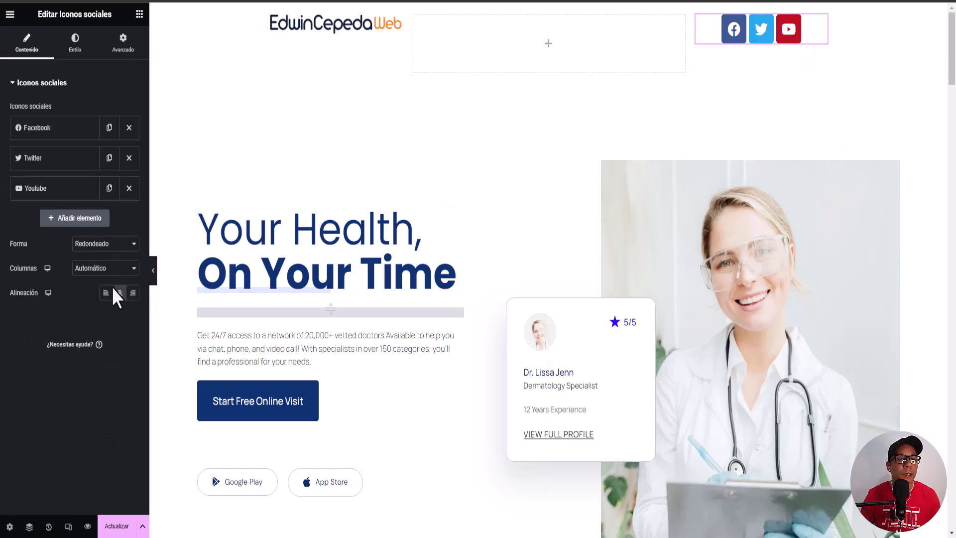
left_click(107, 244)
left_click(105, 273)
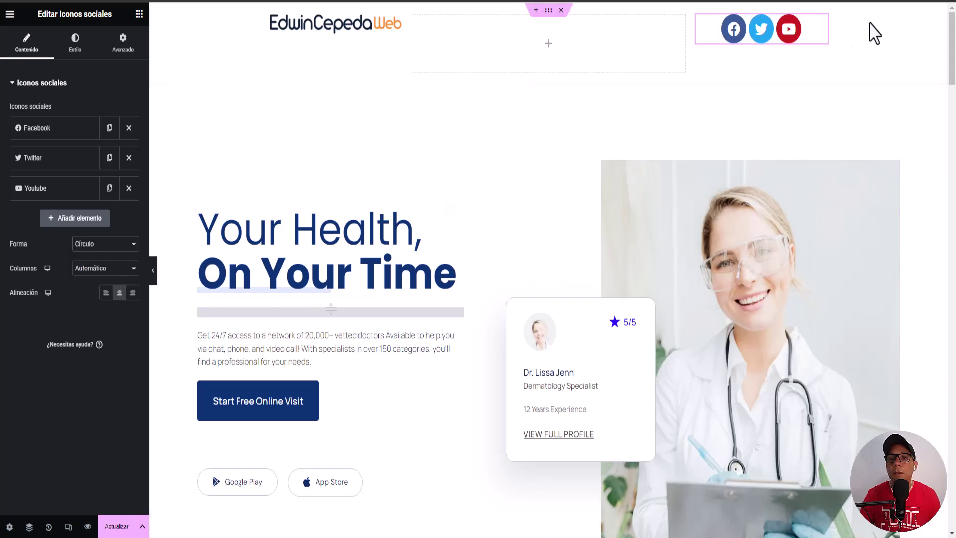
left_click(548, 43)
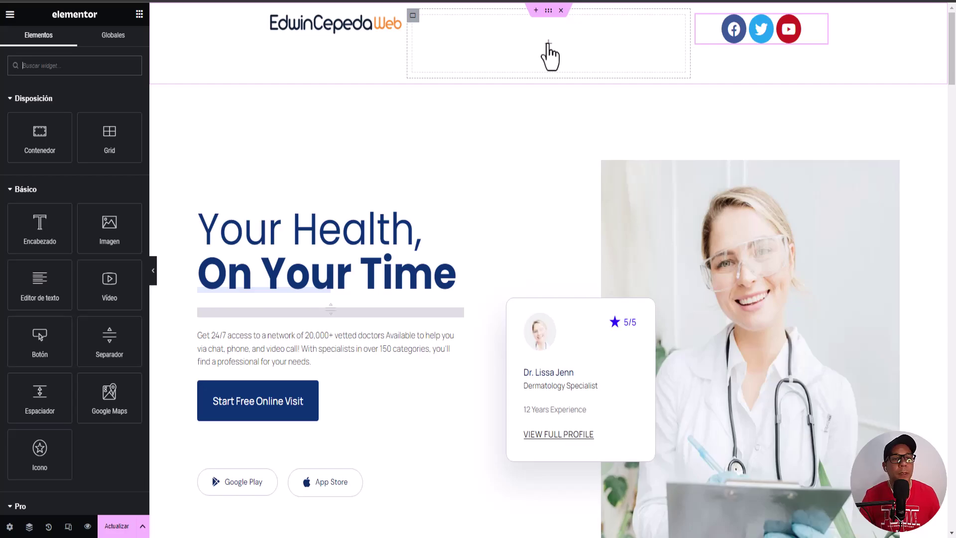
Step: Drag an ElementsKit Nav Menu widget into the header's middle column
scroll(47, 246, "down", 5)
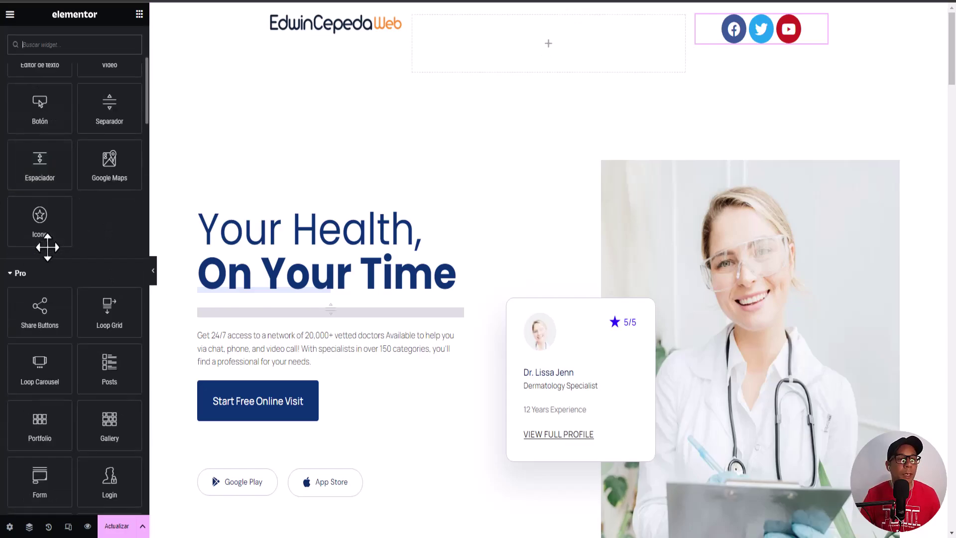
scroll(37, 289, "down", 1)
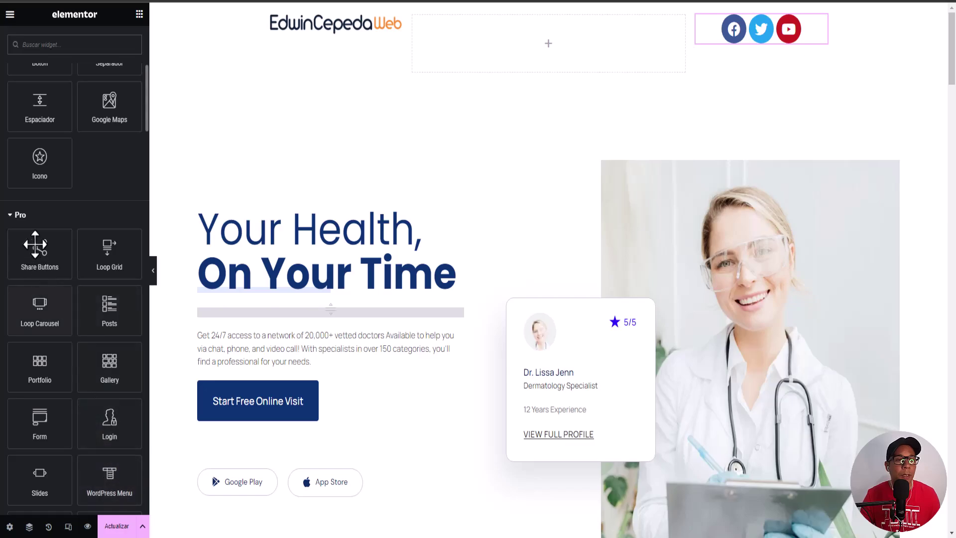
left_click(20, 214)
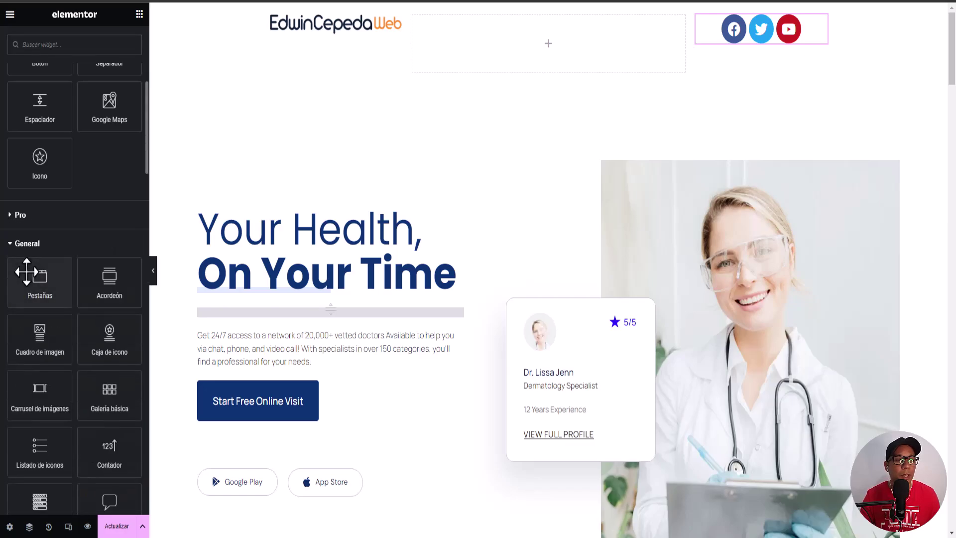
left_click(11, 244)
scroll(56, 326, "down", 1)
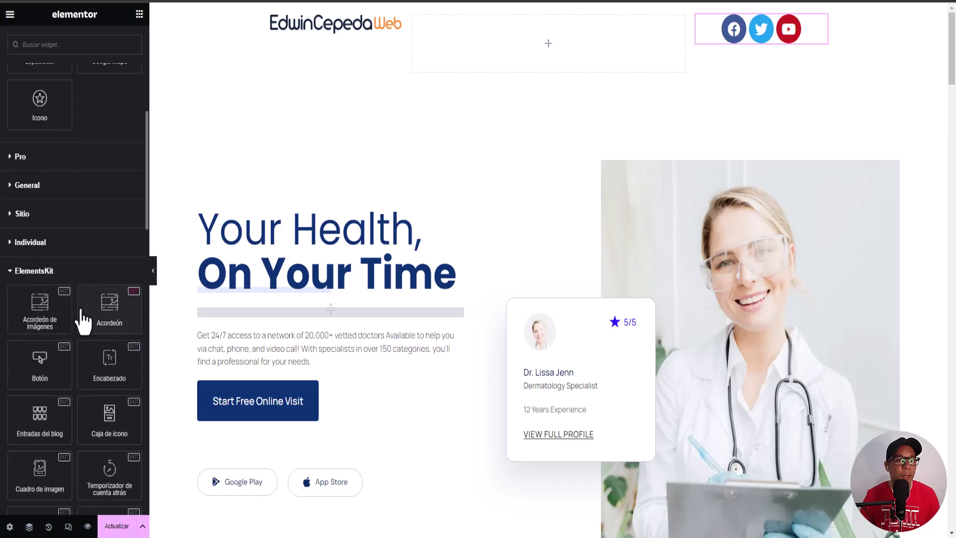
scroll(60, 341, "down", 12)
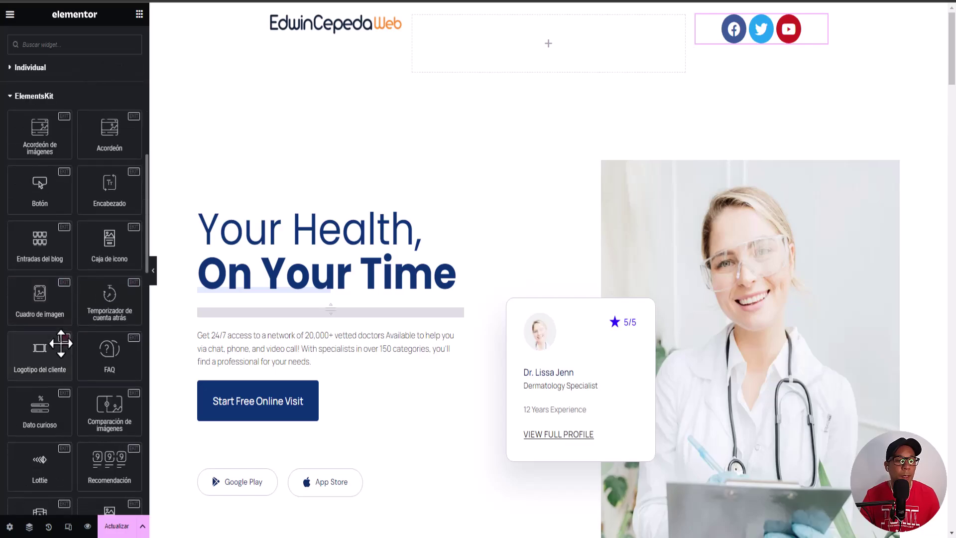
scroll(55, 345, "down", 7)
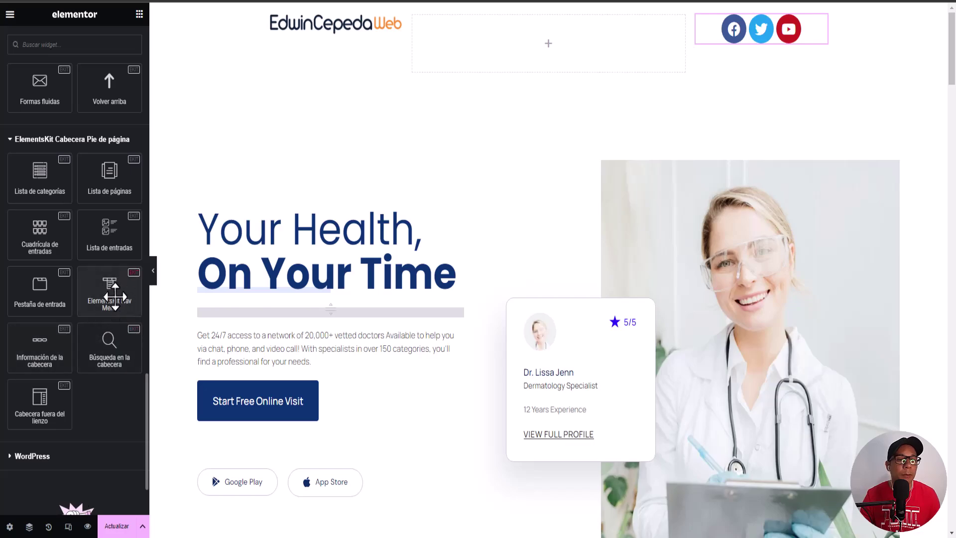
left_click_drag(114, 297, 566, 52)
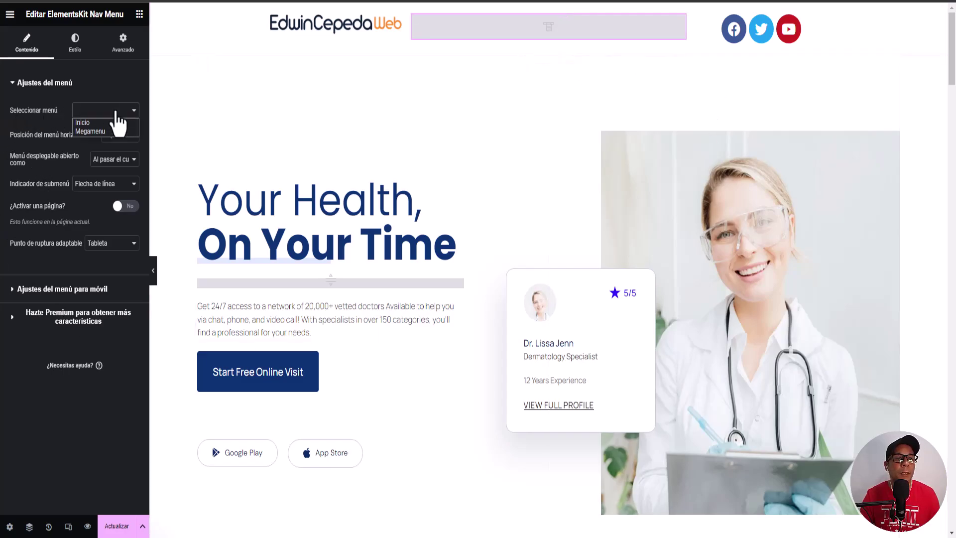
Step: Set the nav menu to Megamenu and its horizontal position to Centro
left_click(120, 131)
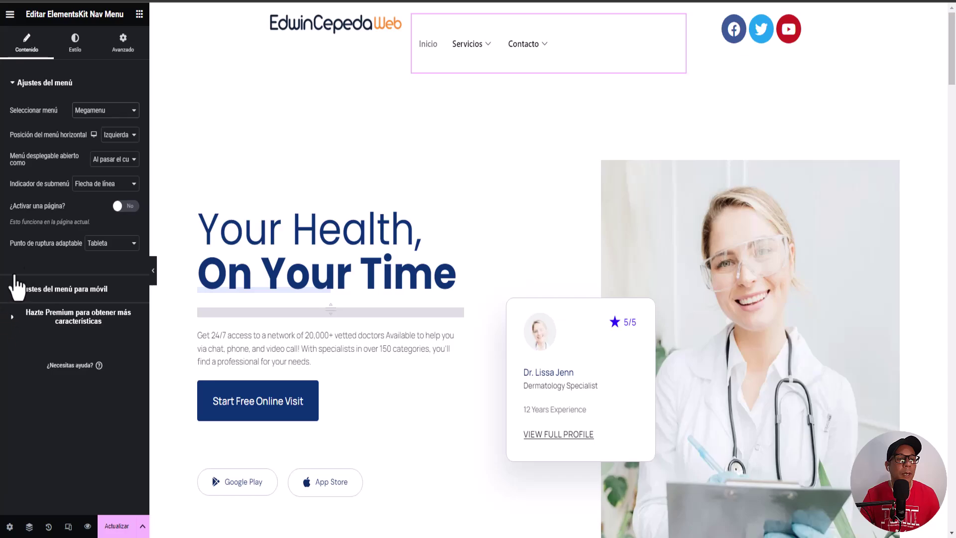
left_click(74, 47)
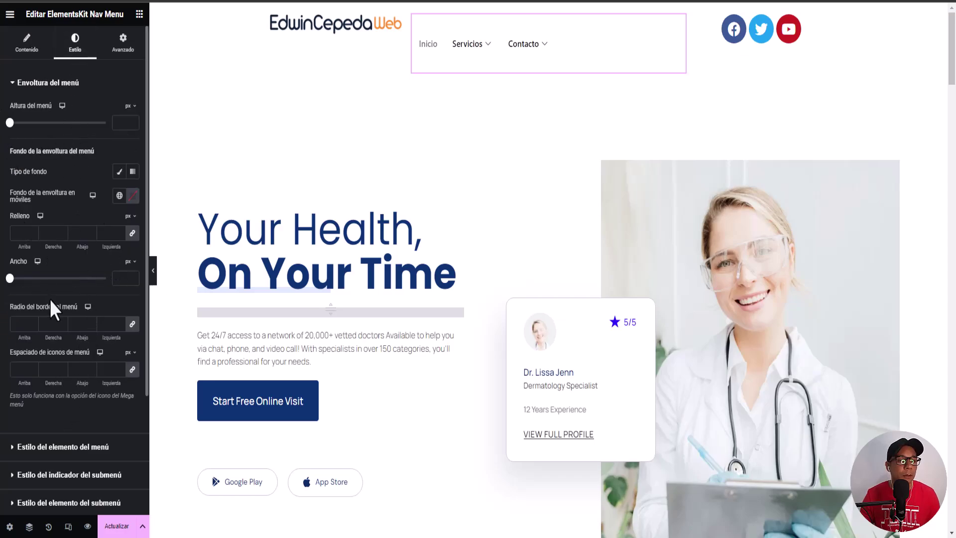
left_click(26, 49)
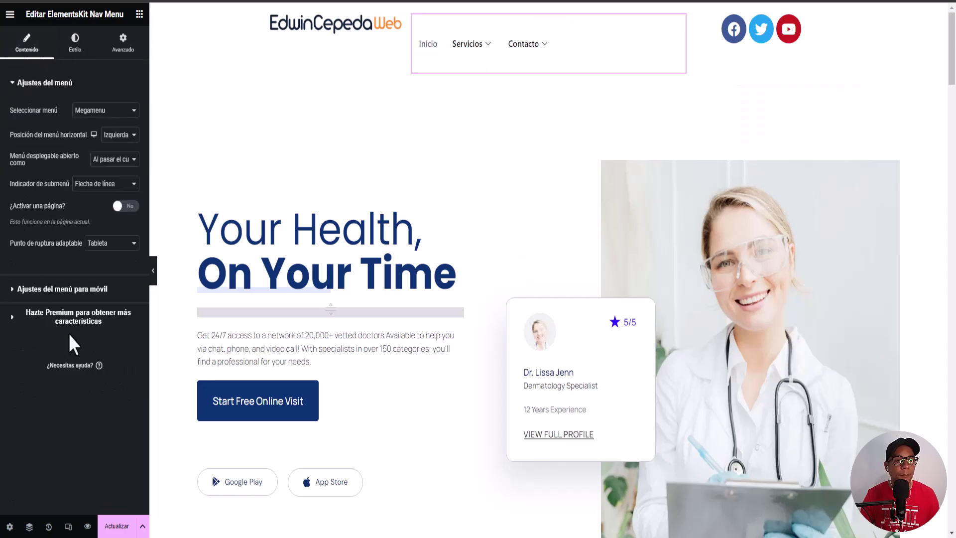
left_click(119, 135)
left_click(118, 151)
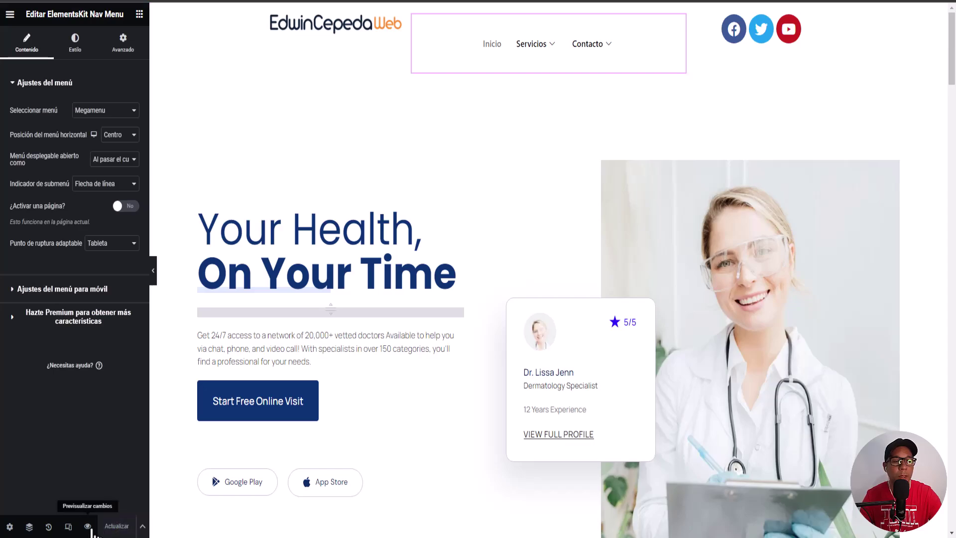
left_click(88, 527)
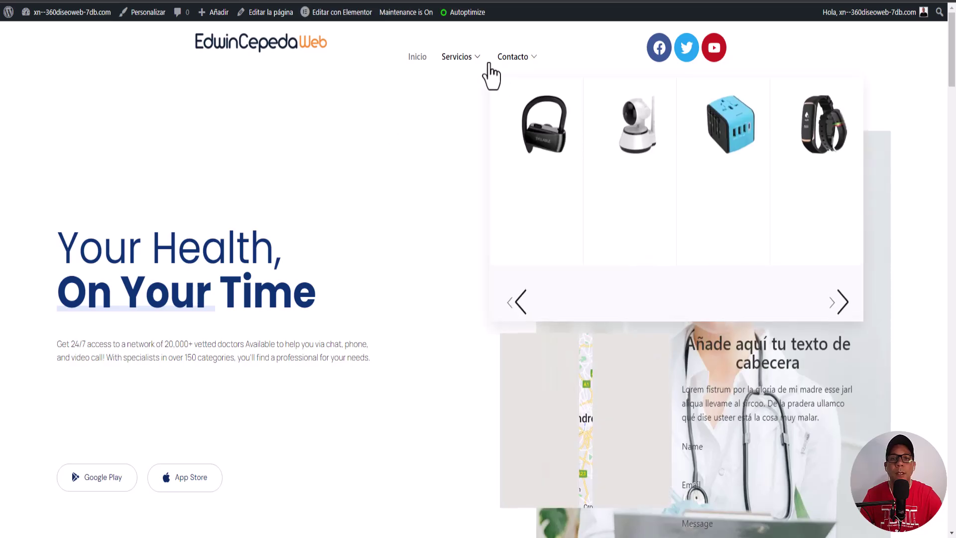
mouse_move(475, 62)
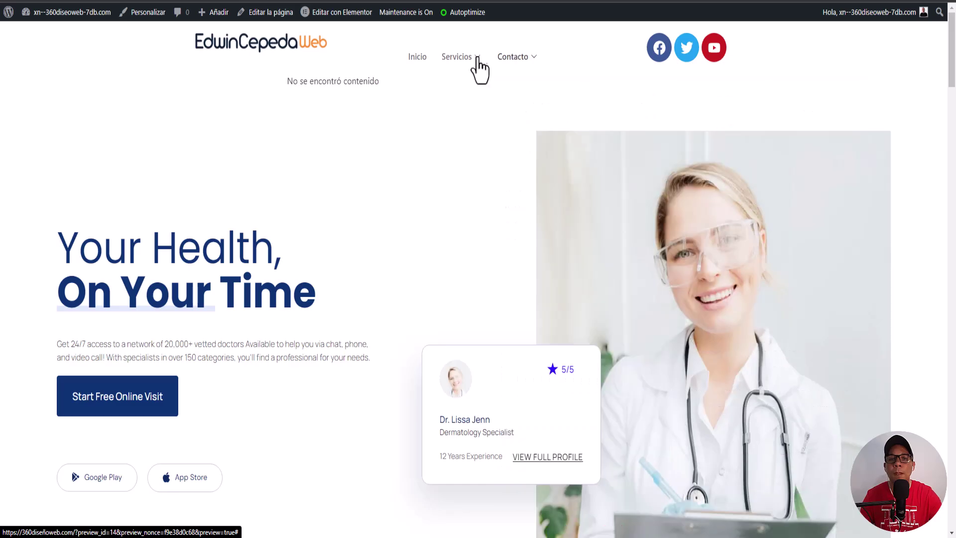
mouse_move(518, 69)
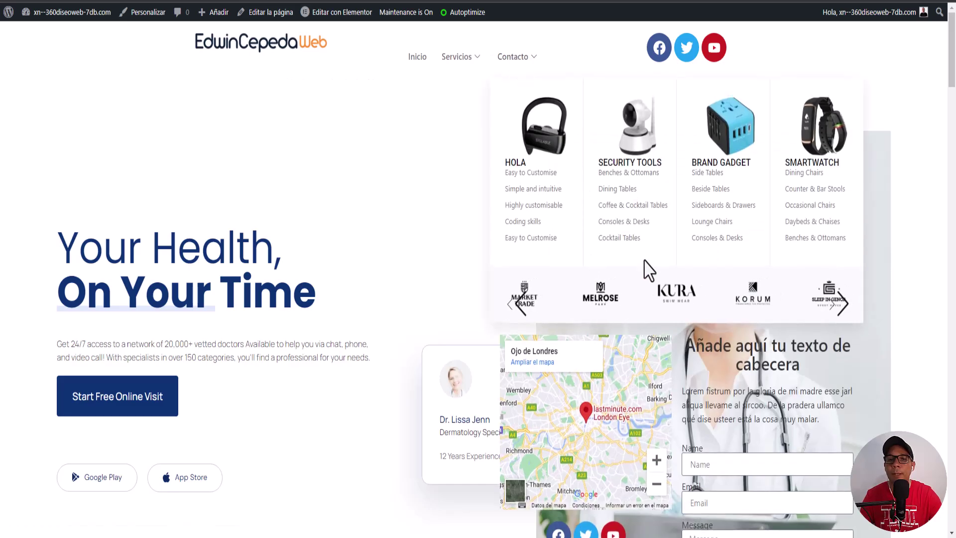
scroll(647, 271, "down", 5)
scroll(646, 254, "up", 5)
scroll(645, 257, "up", 1)
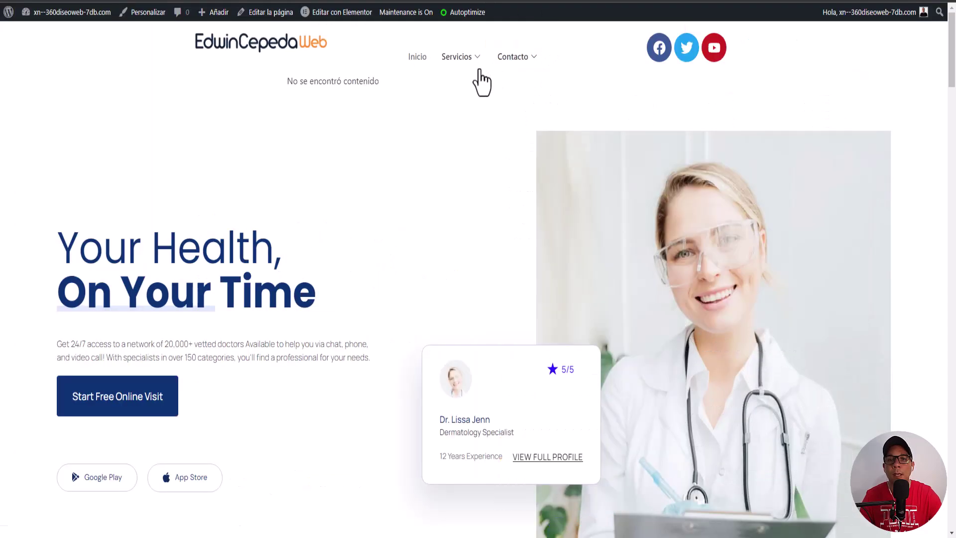
mouse_move(513, 60)
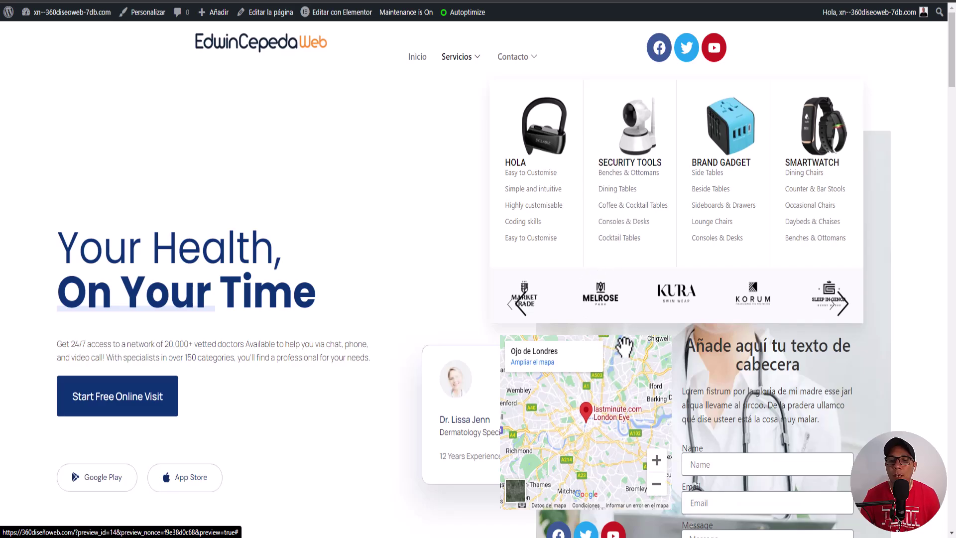
scroll(630, 344, "down", 3)
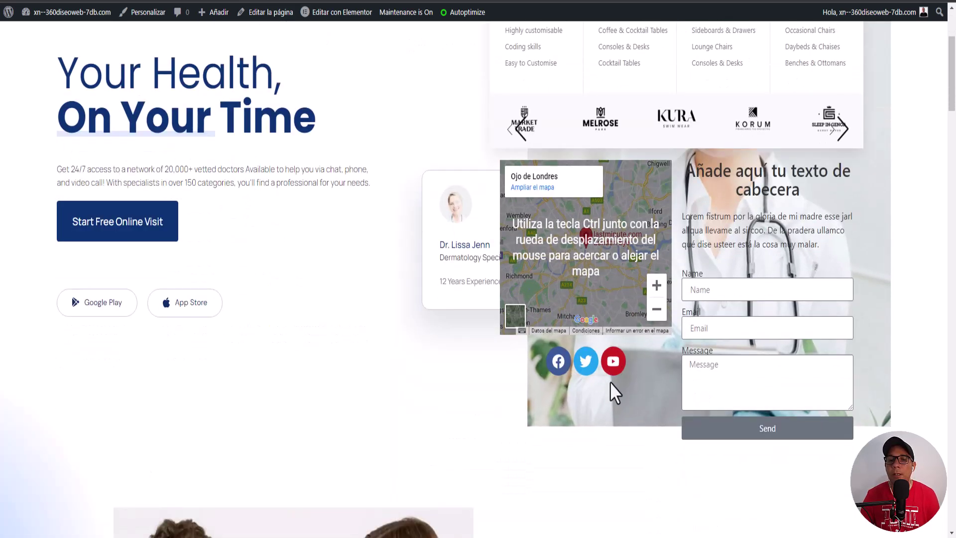
scroll(553, 257, "up", 3)
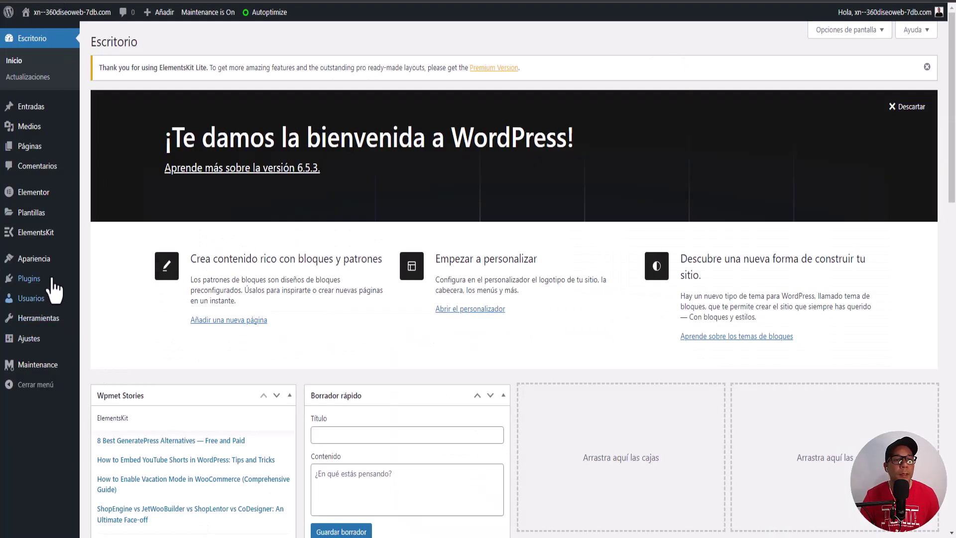
Step: On Apariencia > Menús, set Contacto's mega menu to Por defecto position with Ajax No, then save the Megamenu menu
mouse_move(28, 283)
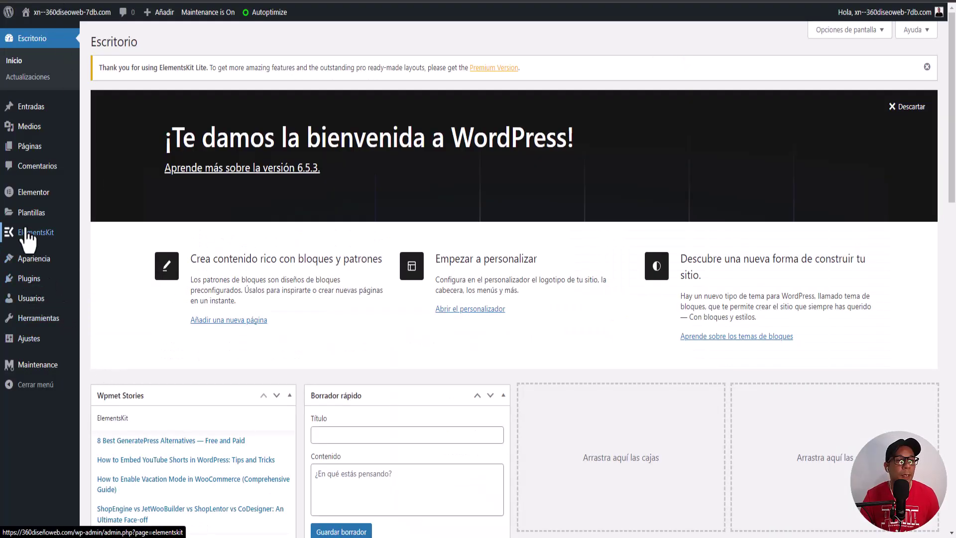
mouse_move(35, 263)
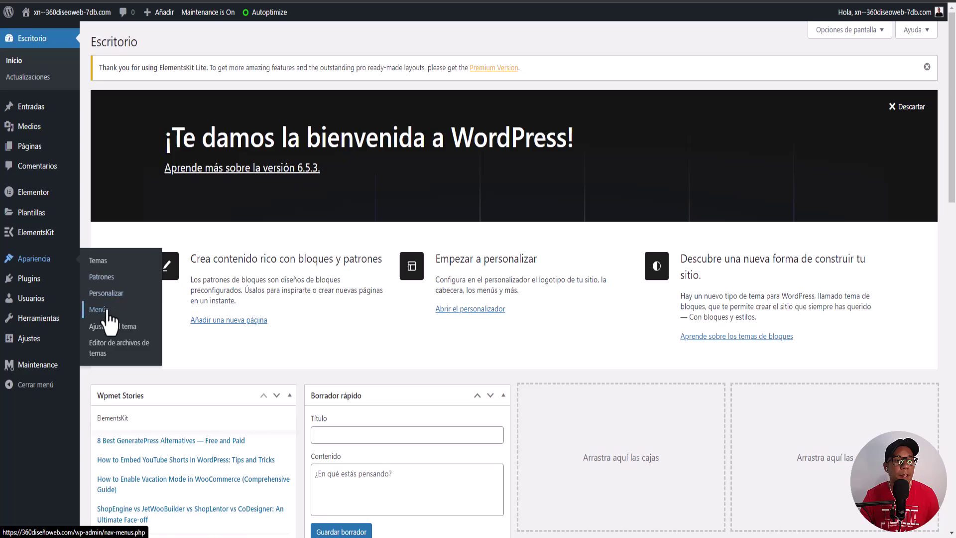
left_click(106, 313)
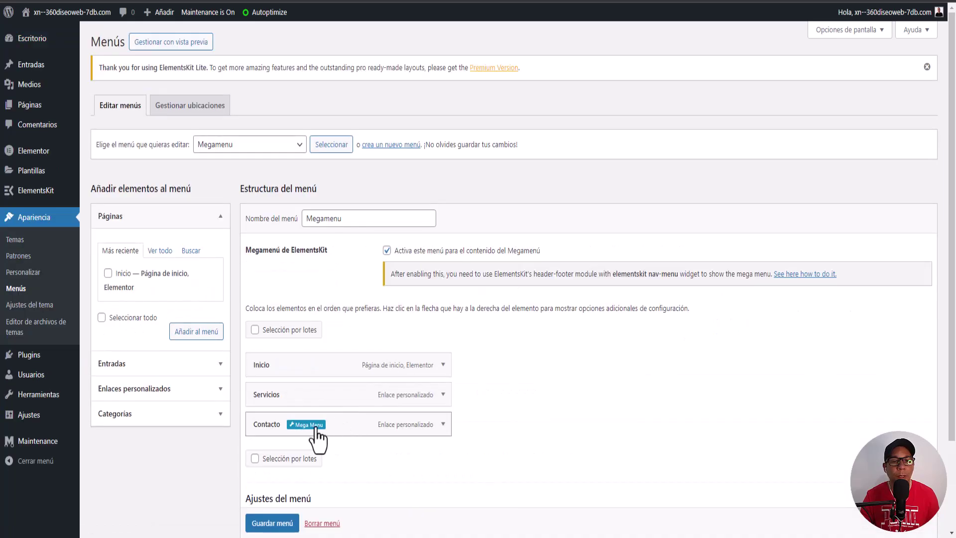
left_click(311, 426)
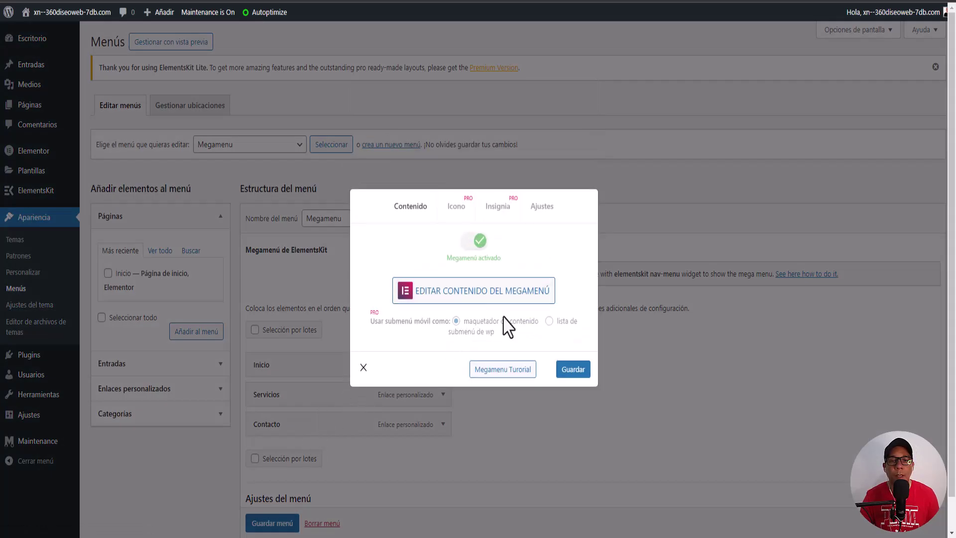
left_click(544, 209)
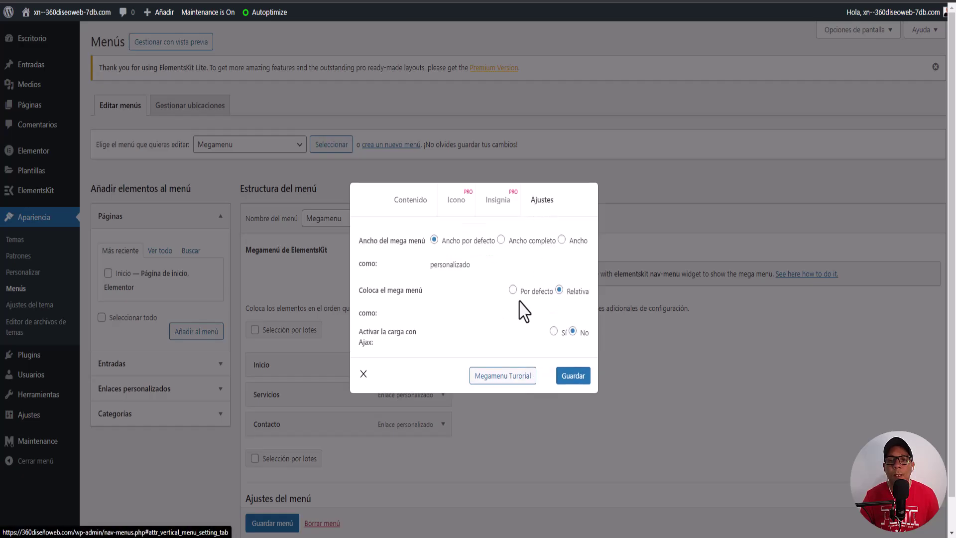
left_click(554, 330)
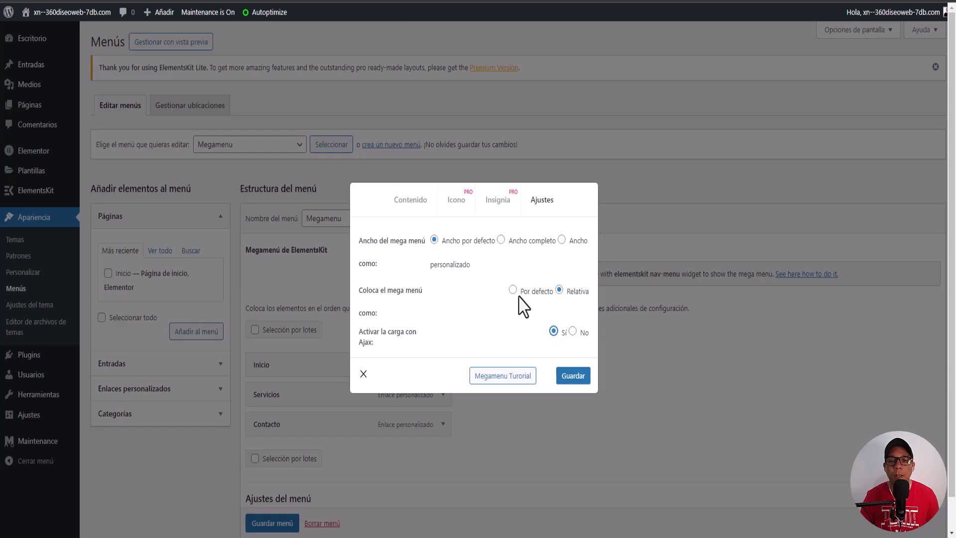
left_click(512, 289)
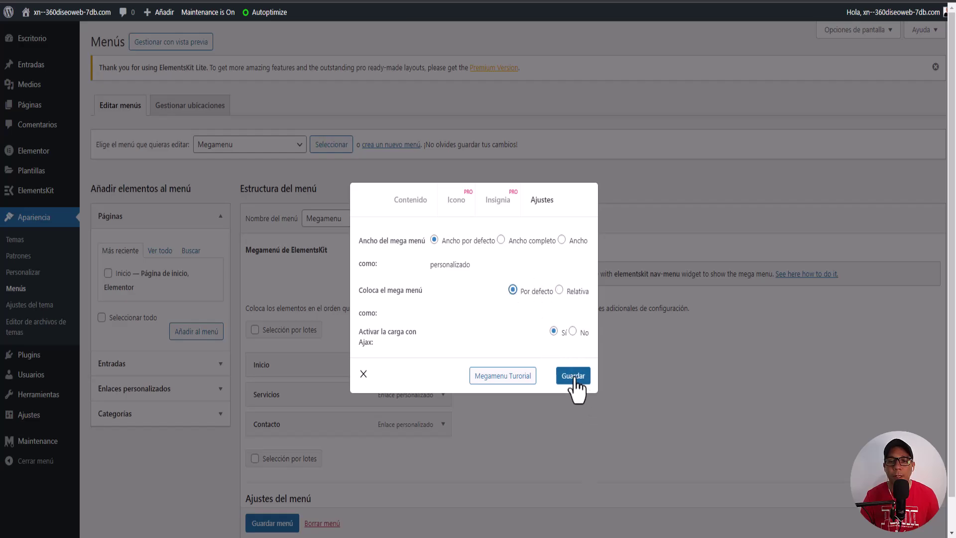
left_click(573, 331)
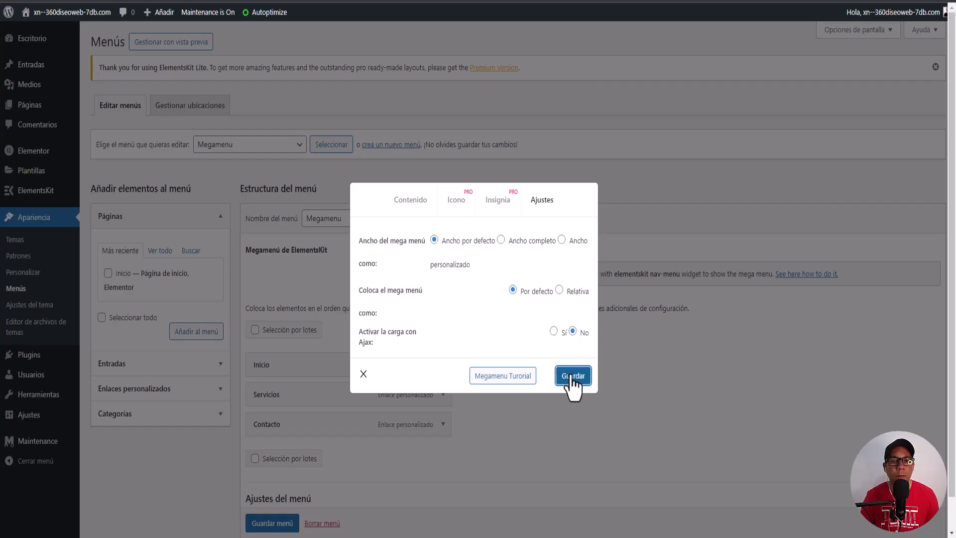
left_click(364, 375)
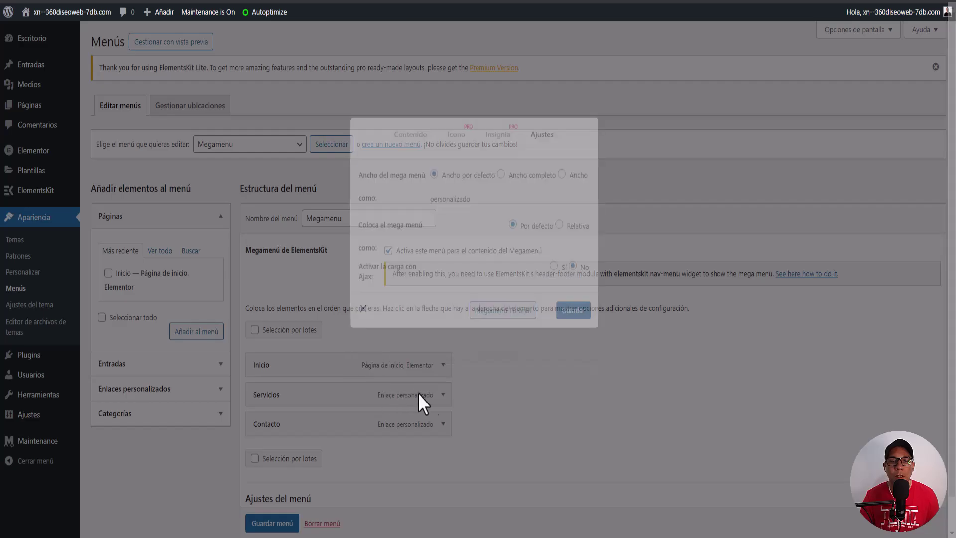
scroll(274, 526, "down", 1)
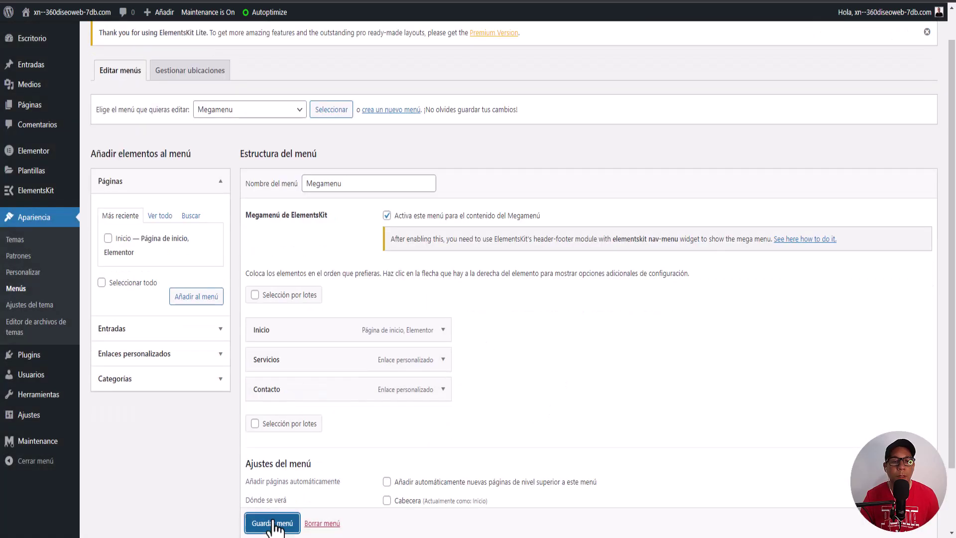
left_click(274, 524)
Step: On the live Inicio page, check the Contacto mega menu under the header and scroll through the page
left_click(44, 1)
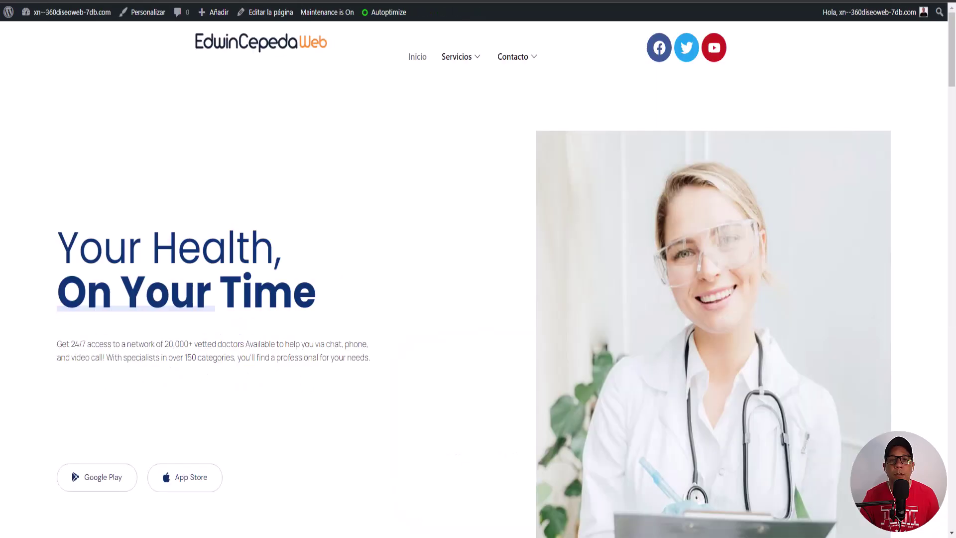
mouse_move(531, 67)
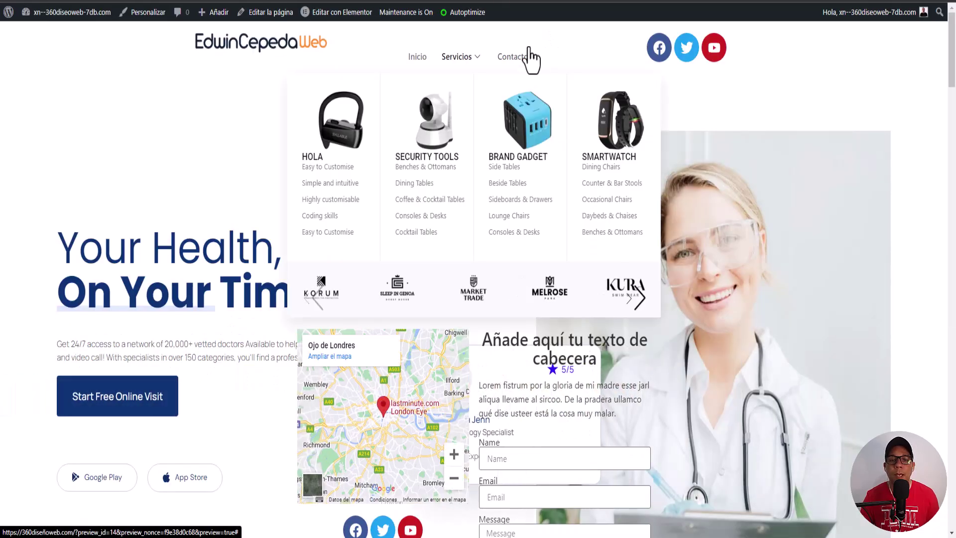
scroll(523, 262, "down", 1)
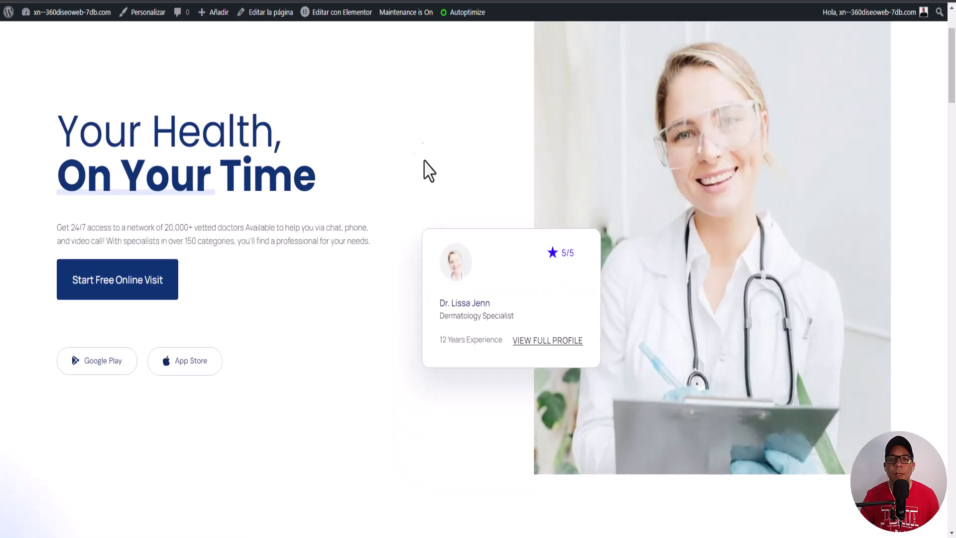
scroll(423, 164, "up", 1)
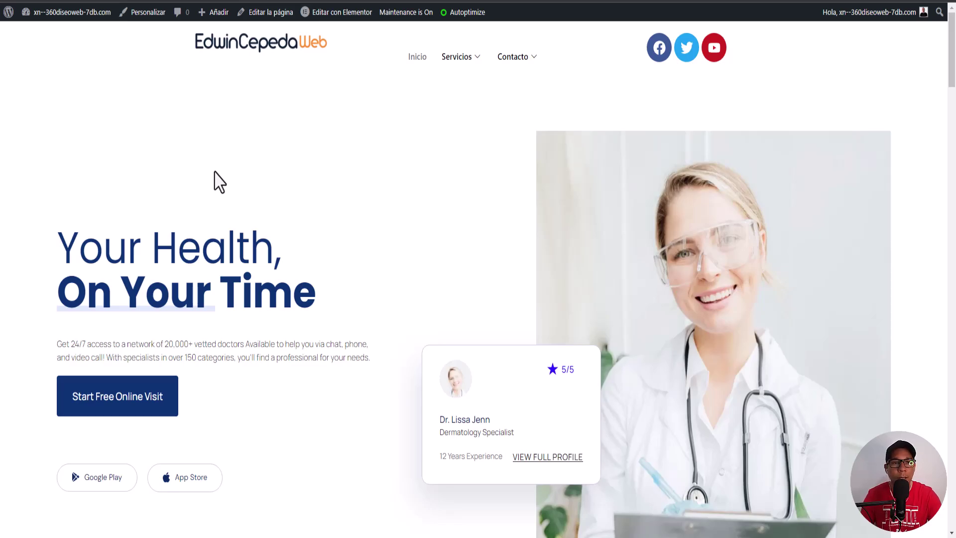
scroll(167, 164, "down", 10)
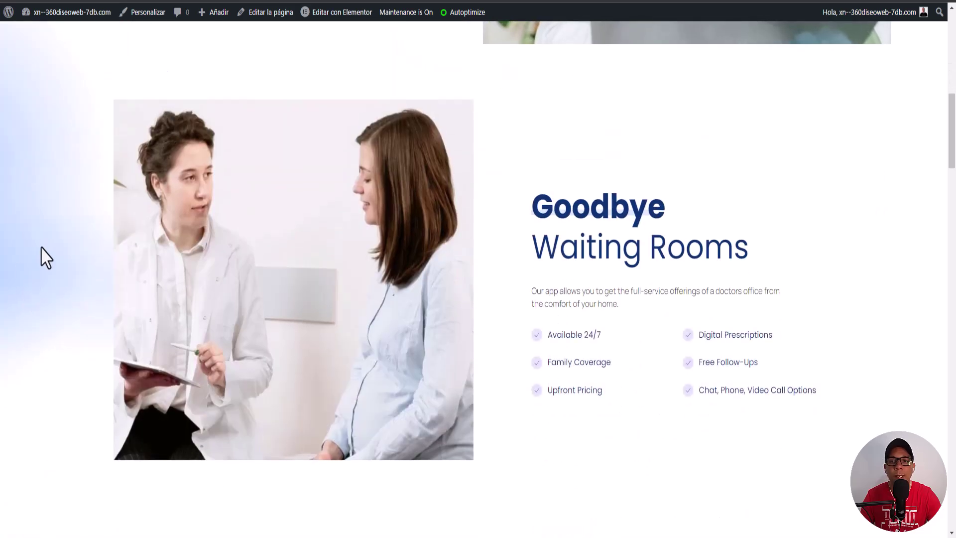
scroll(43, 256, "down", 7)
scroll(47, 257, "up", 7)
scroll(50, 257, "up", 10)
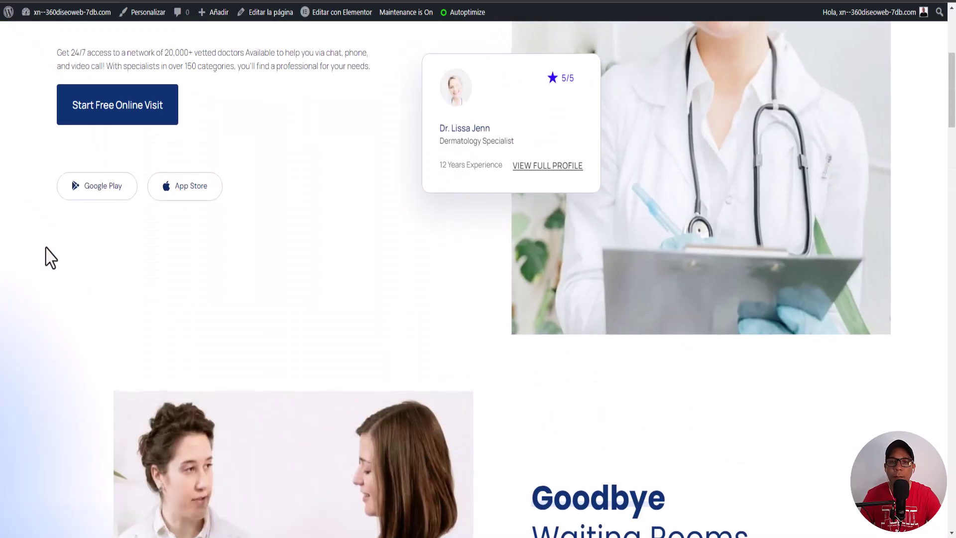